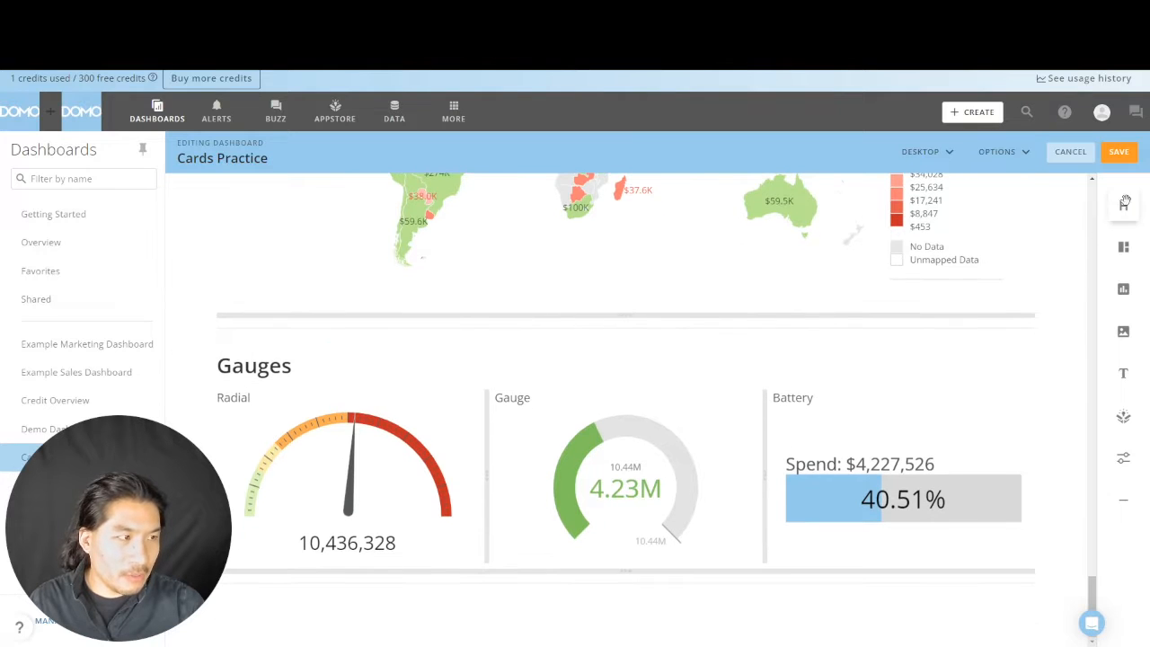
- Add a "Tables and Textboxes" header below the Gauges section and save the dashboard
drag(1125, 201, 759, 598)
drag(645, 593, 644, 594)
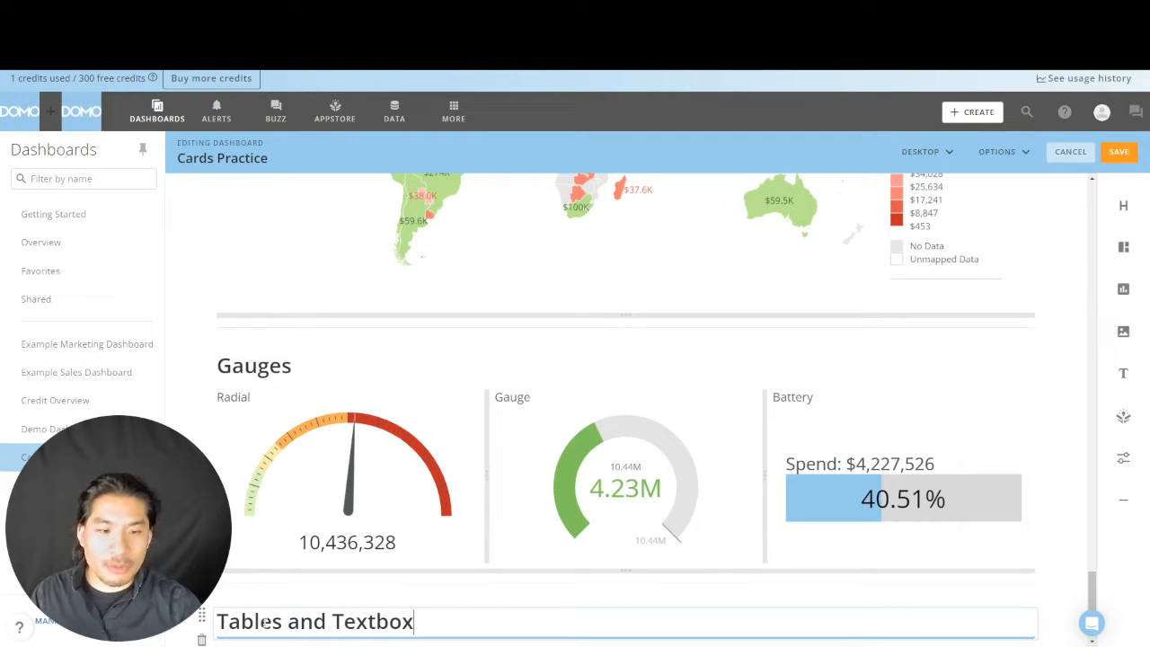
click(1119, 153)
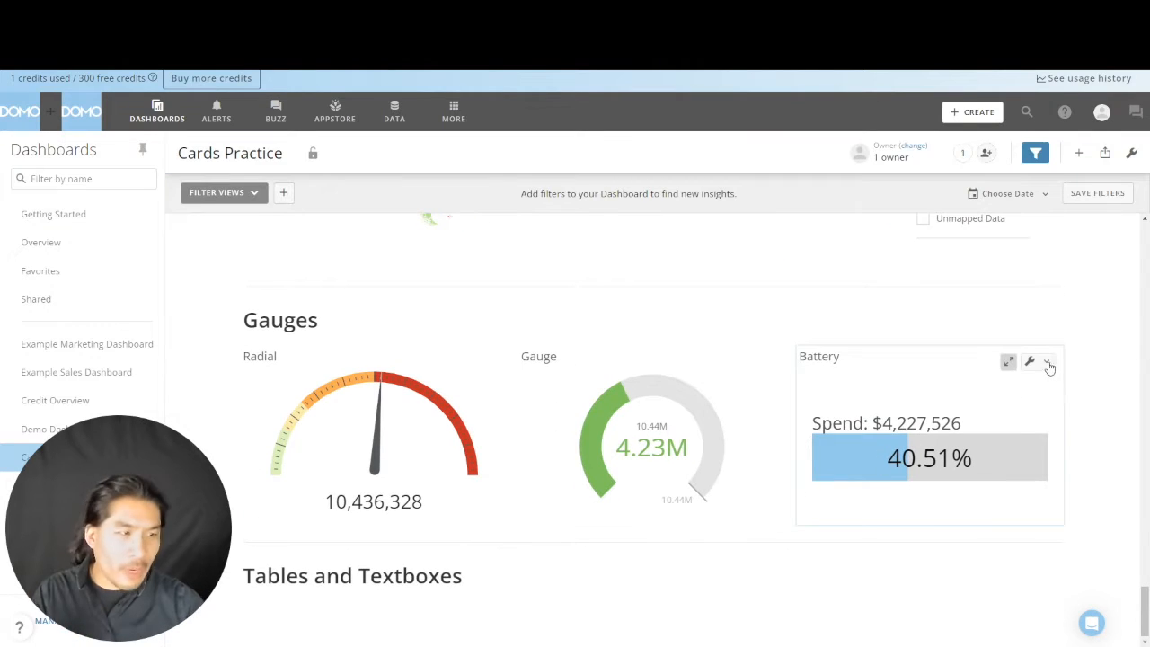
- Save a copy of the Battery card to the Cards Practice dashboard with the title "Mega Table"
click(1047, 363)
click(951, 552)
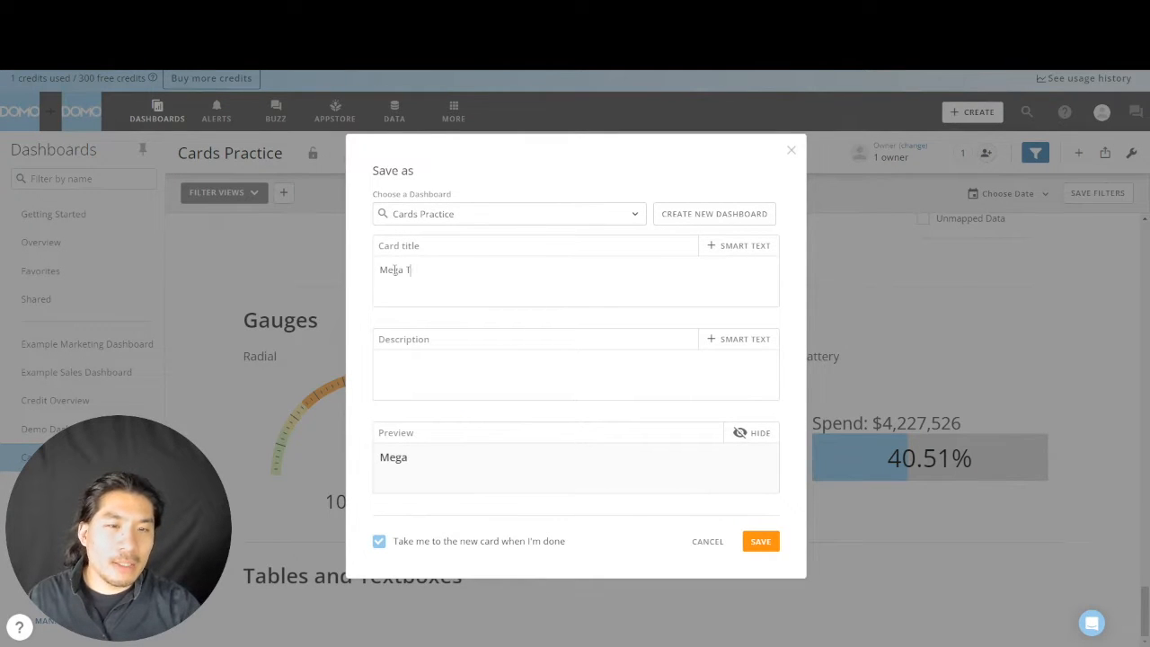
click(759, 542)
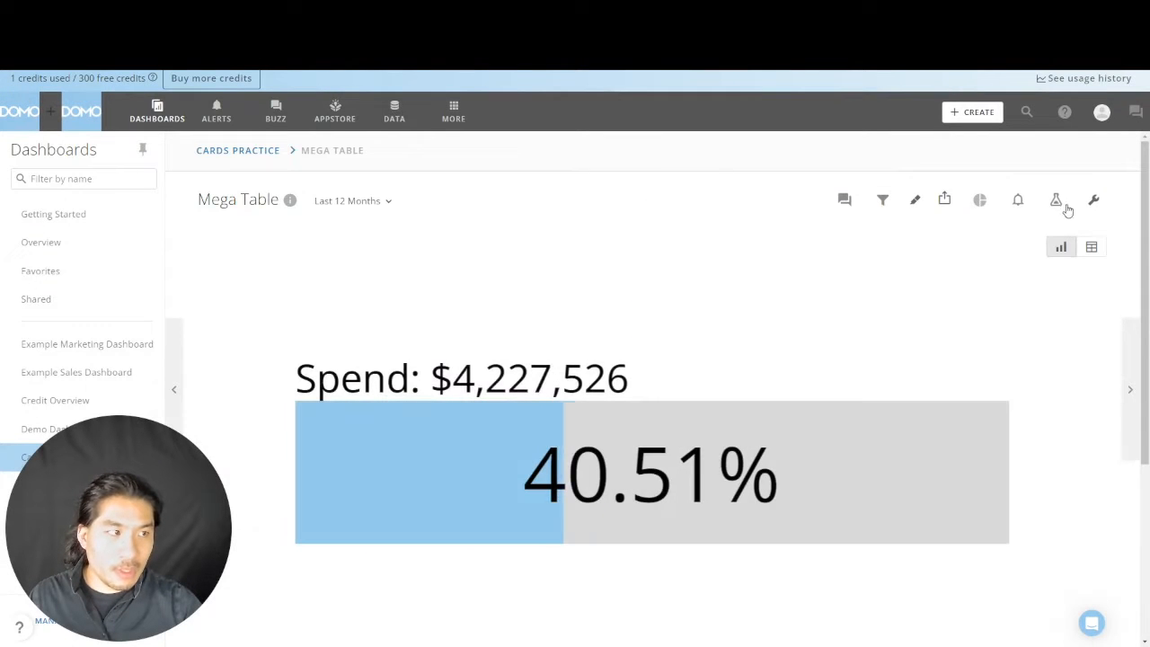
- Change the new card's chart type to Mega Table in Analyzer and remove its SUM of Spend column
click(1059, 200)
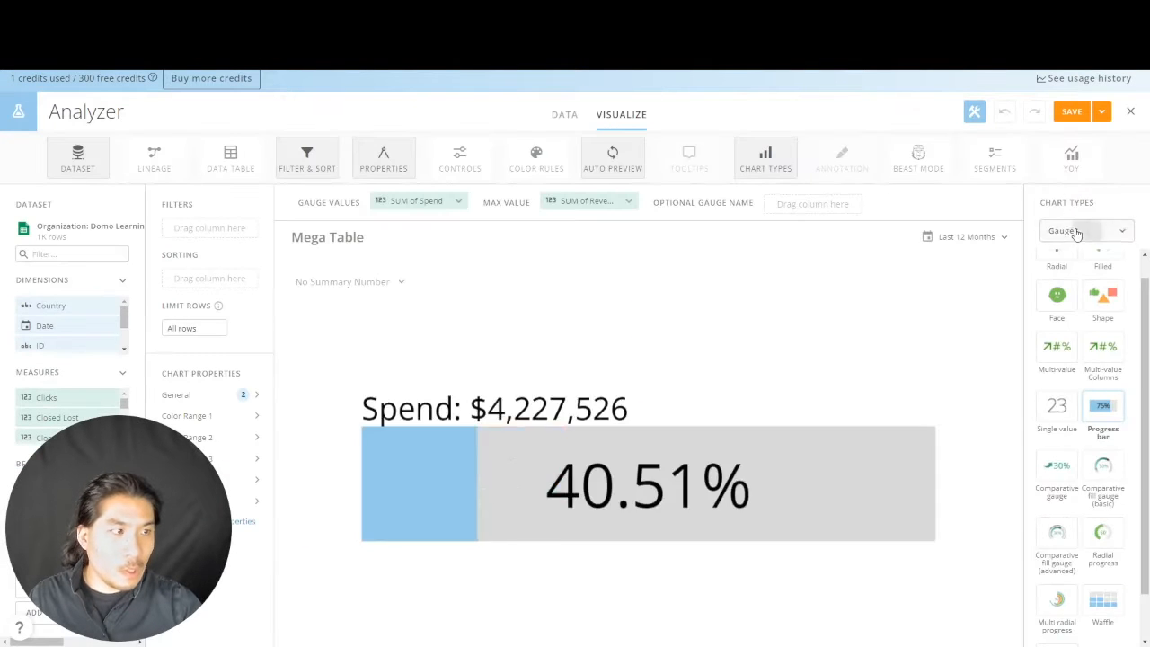
click(1078, 231)
click(1071, 519)
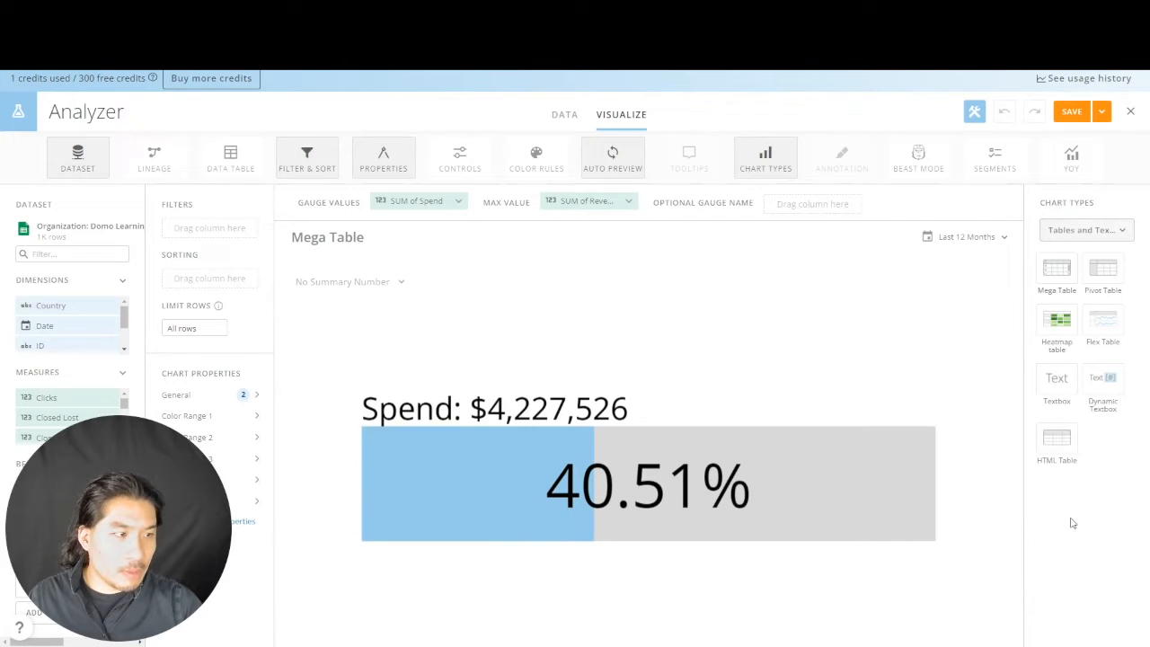
click(1054, 268)
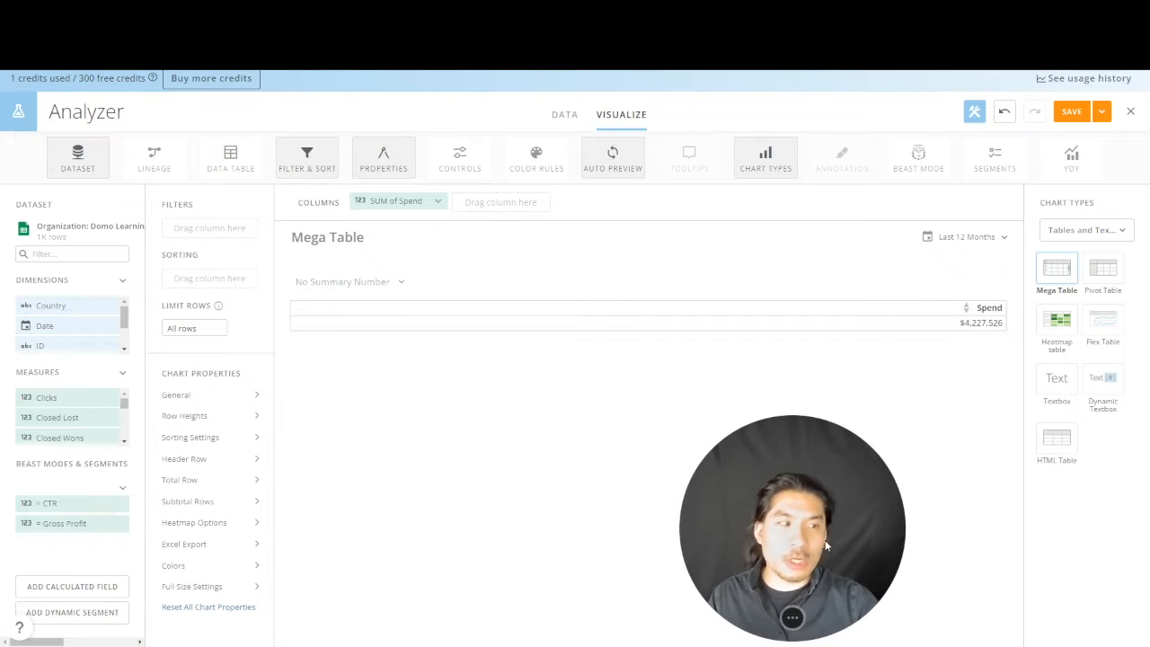
click(441, 203)
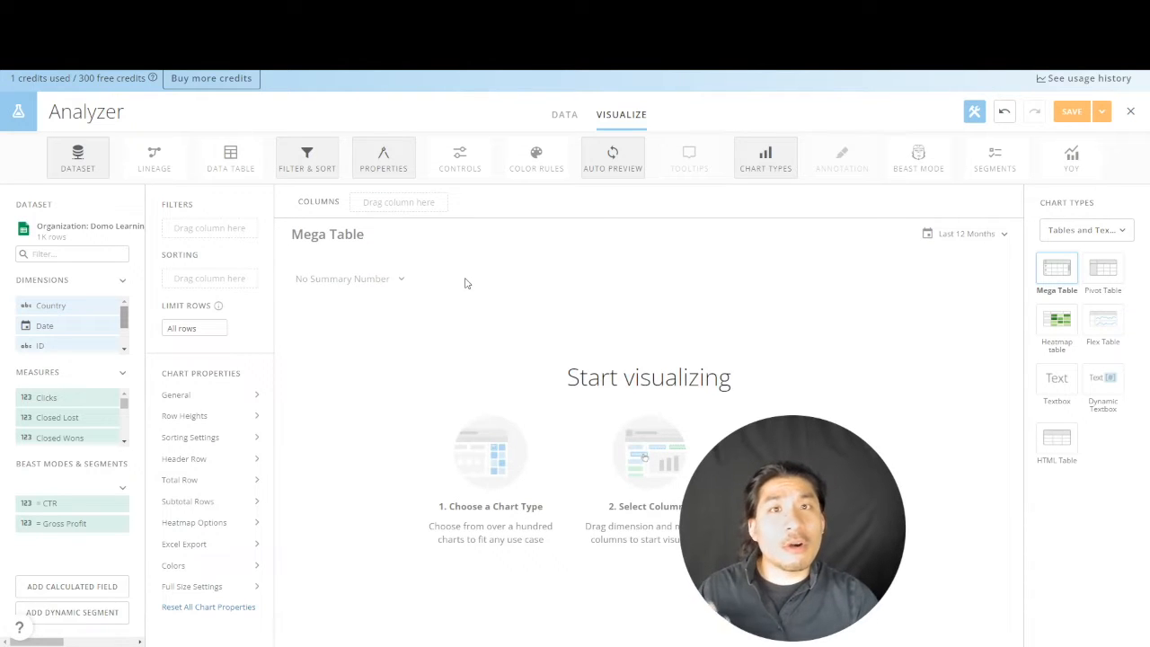
- Add the Date and Portfolio Company dimensions as columns of the Mega Table
click(101, 253)
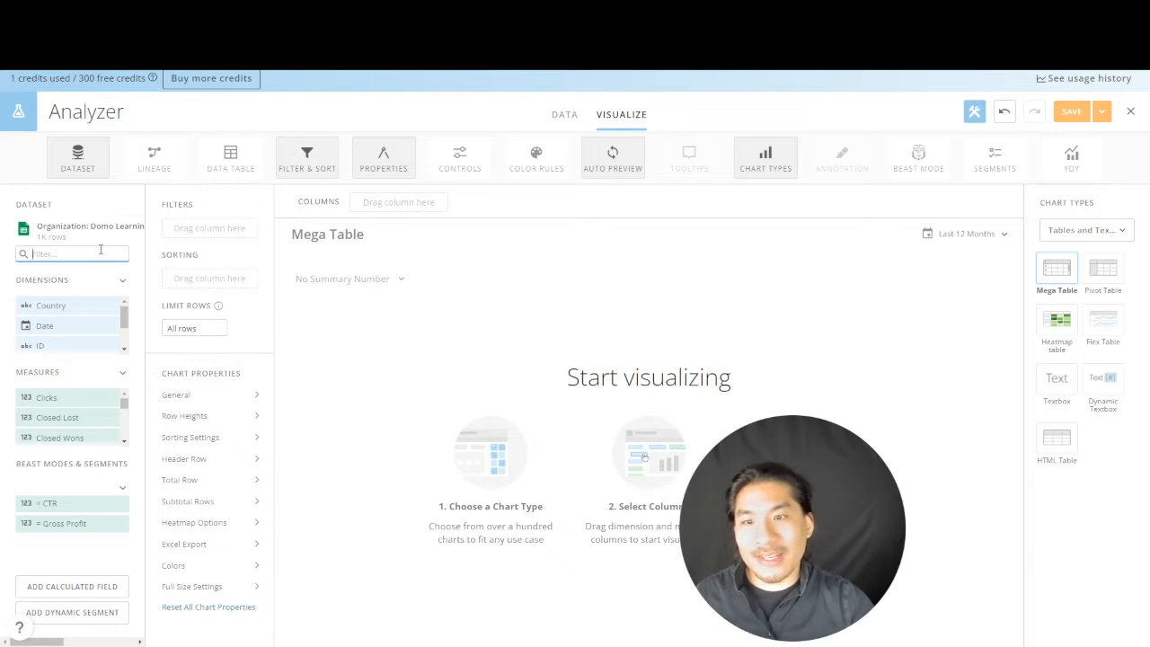
drag(63, 326, 400, 209)
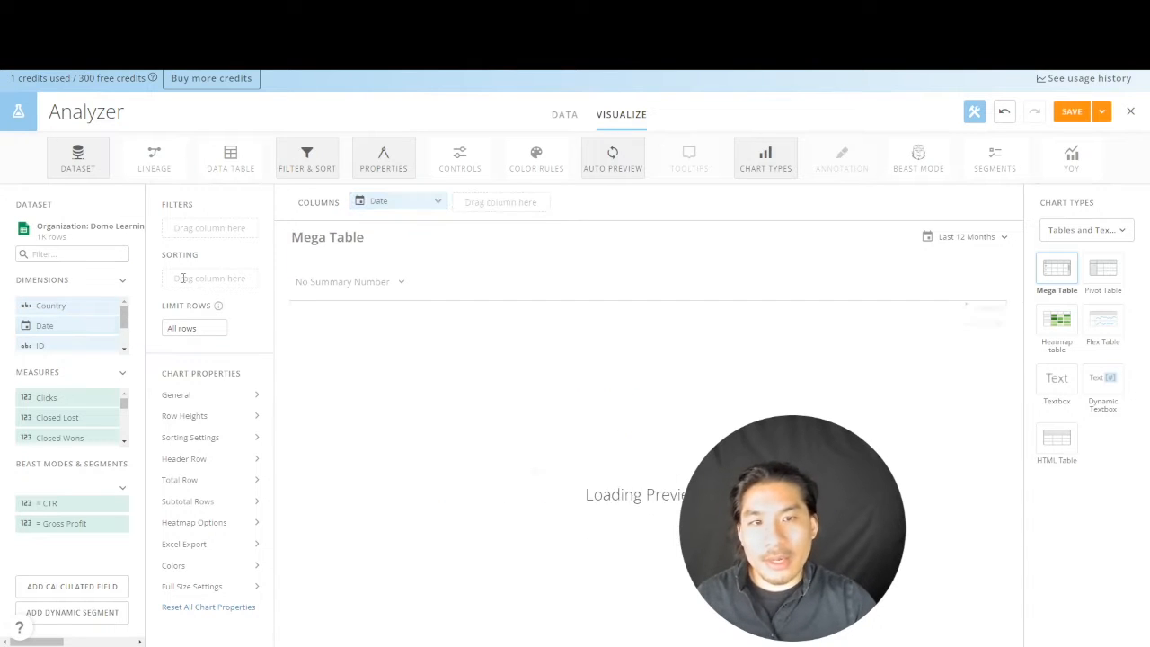
click(88, 252)
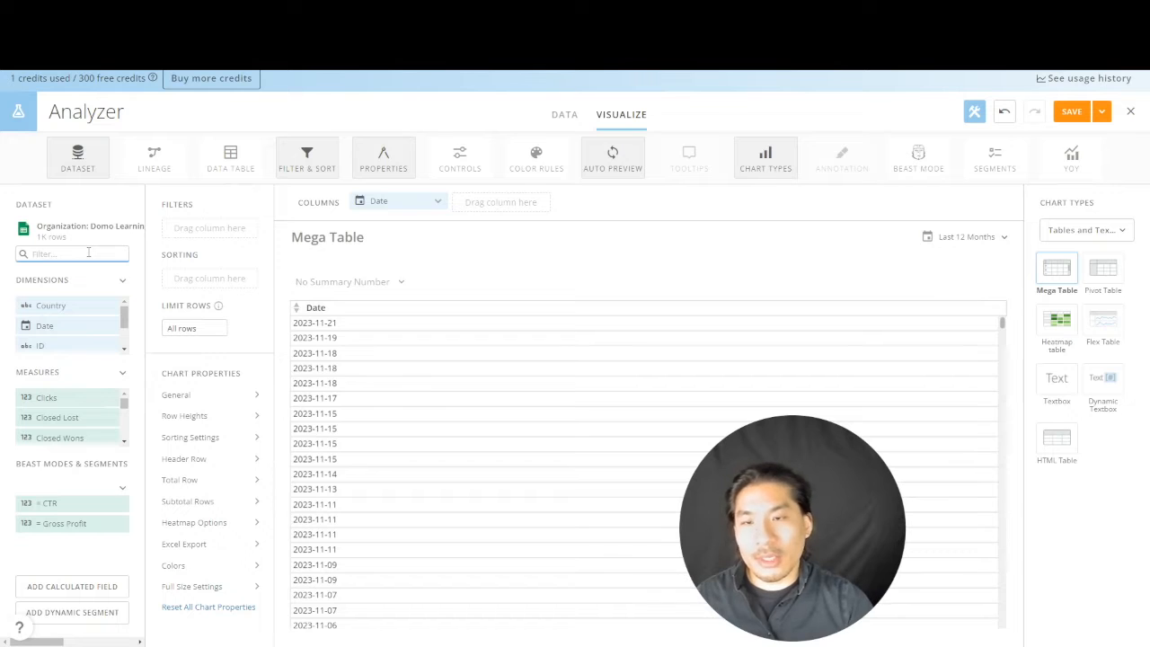
text(por)
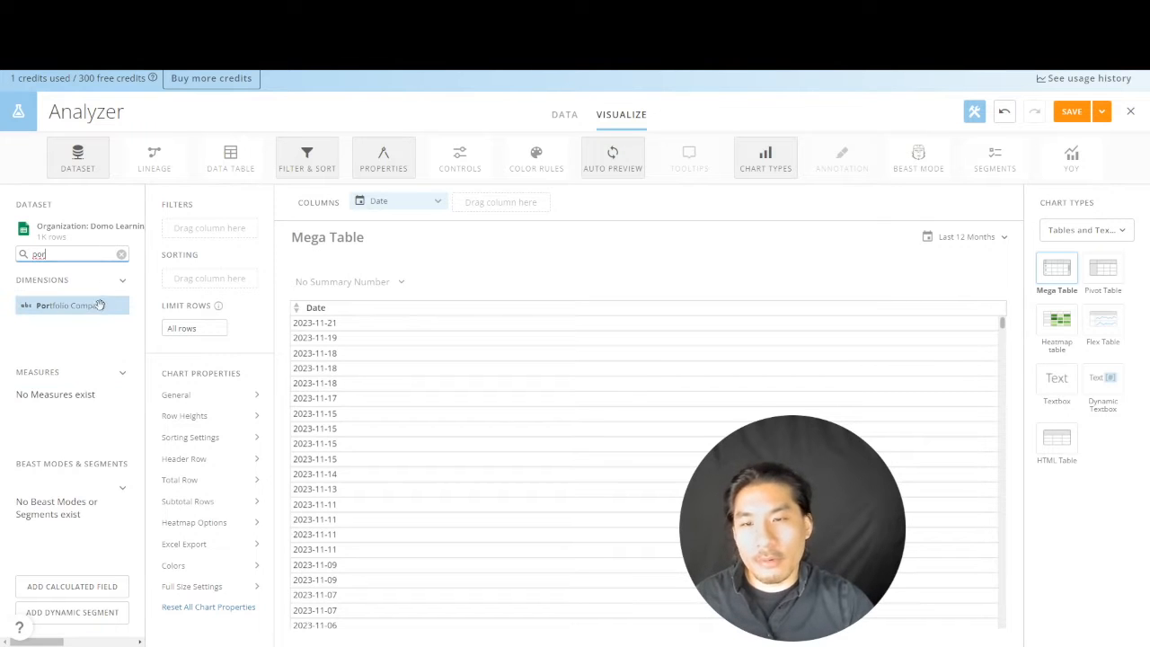
drag(72, 306, 532, 201)
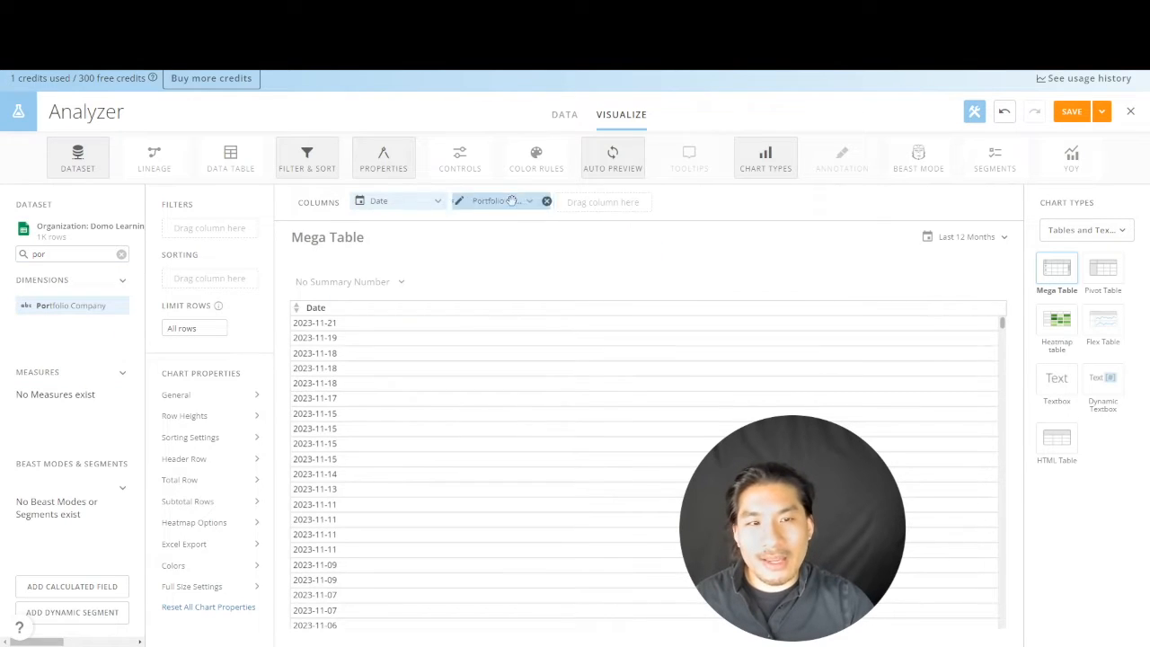
- Add the Revenue and Spend measures as columns after Portfolio Company
click(120, 255)
text(reve)
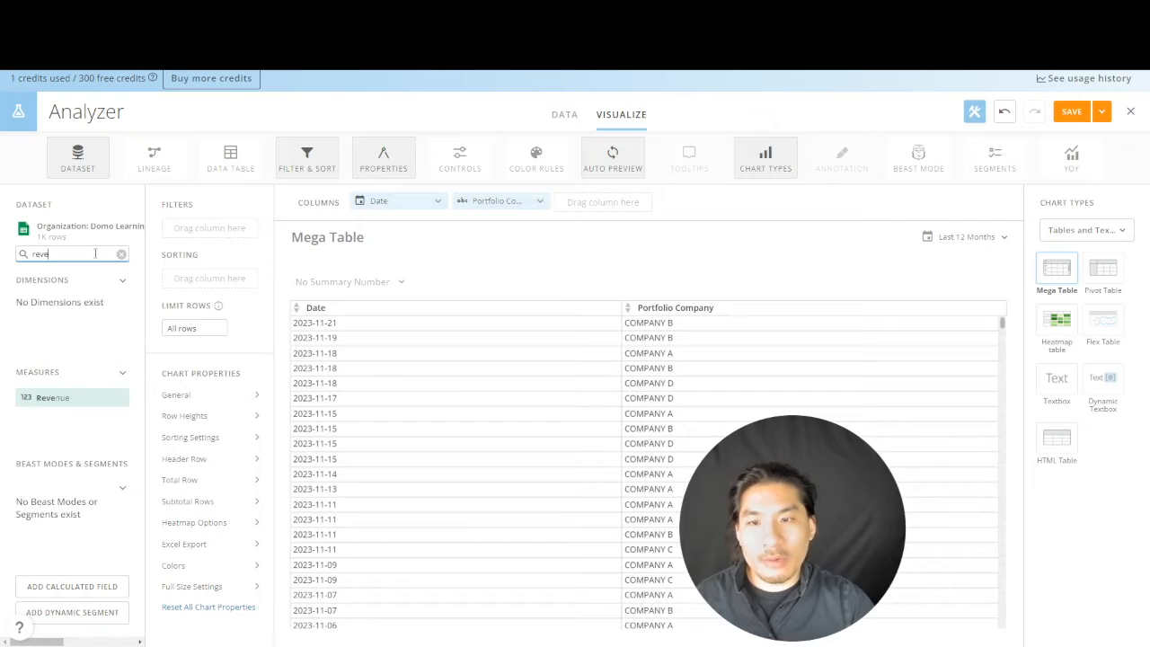
drag(76, 392, 611, 202)
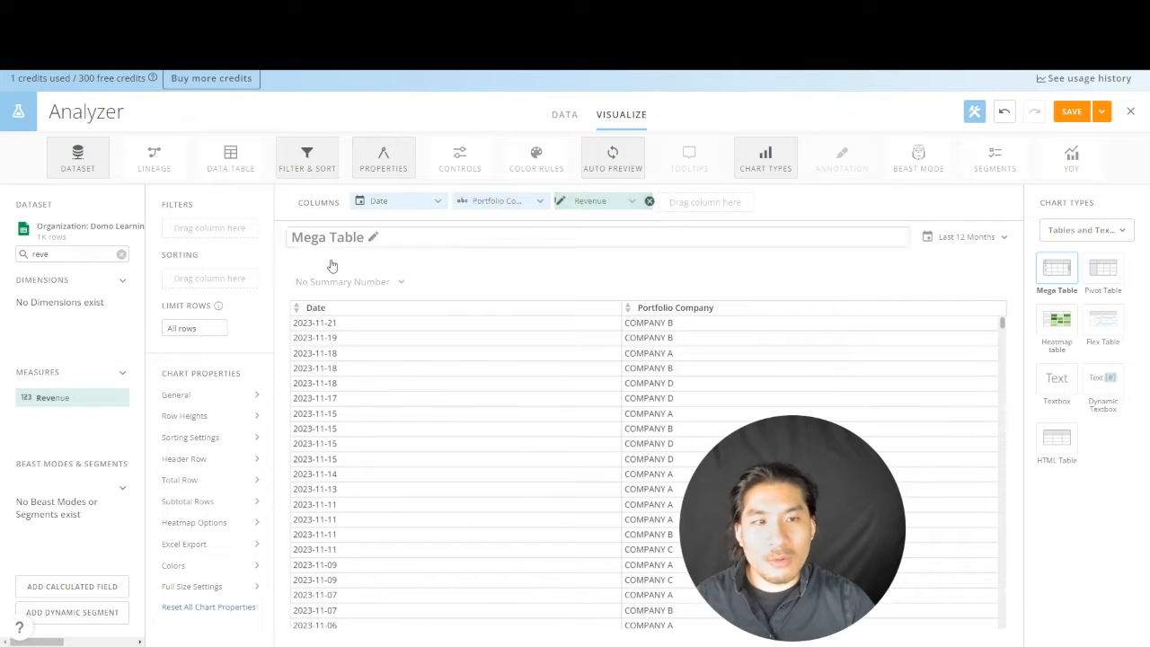
double_click(92, 254)
text(s)
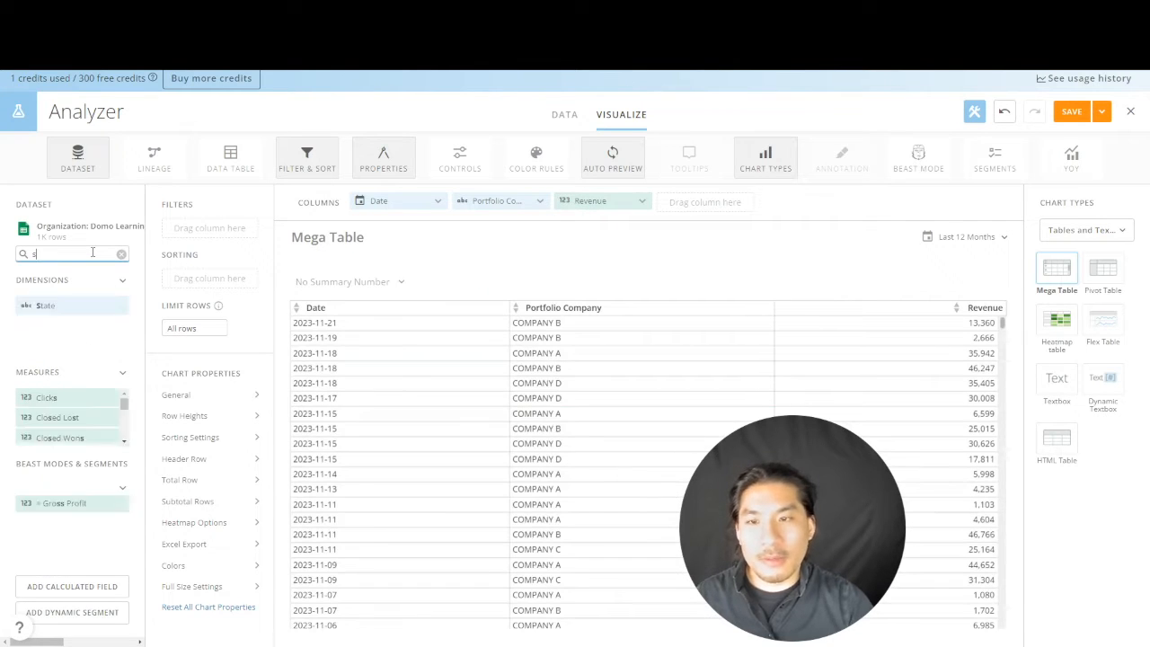
text(pend)
drag(96, 393, 719, 209)
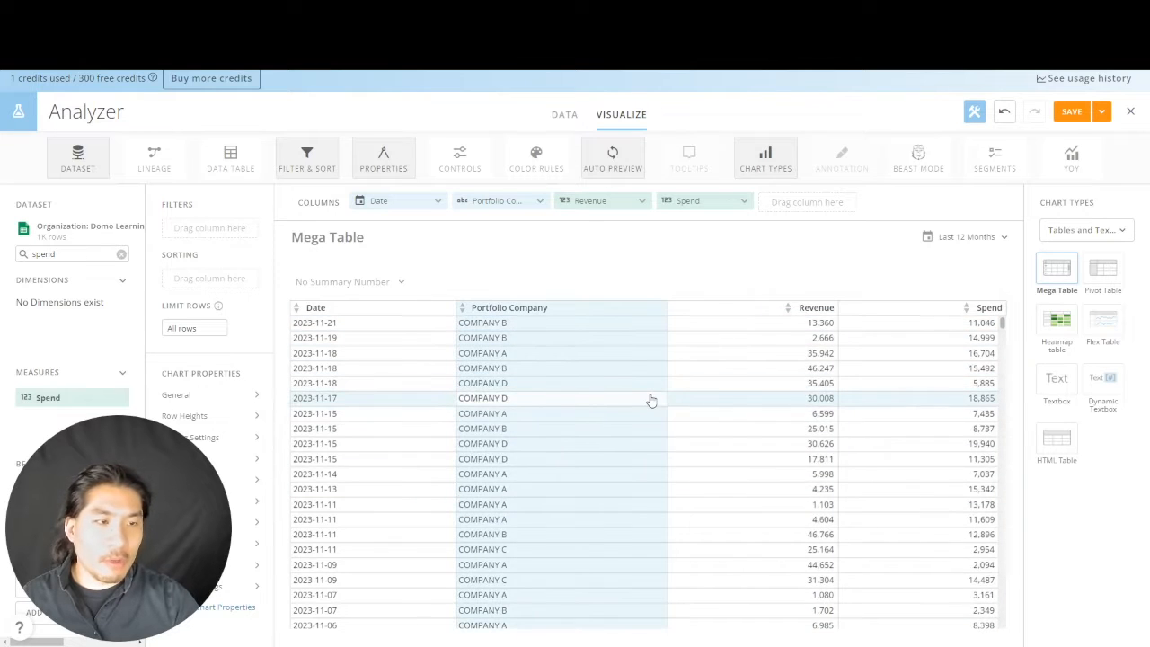
- Set the aggregation of both the Revenue and Spend columns to Sum
click(630, 203)
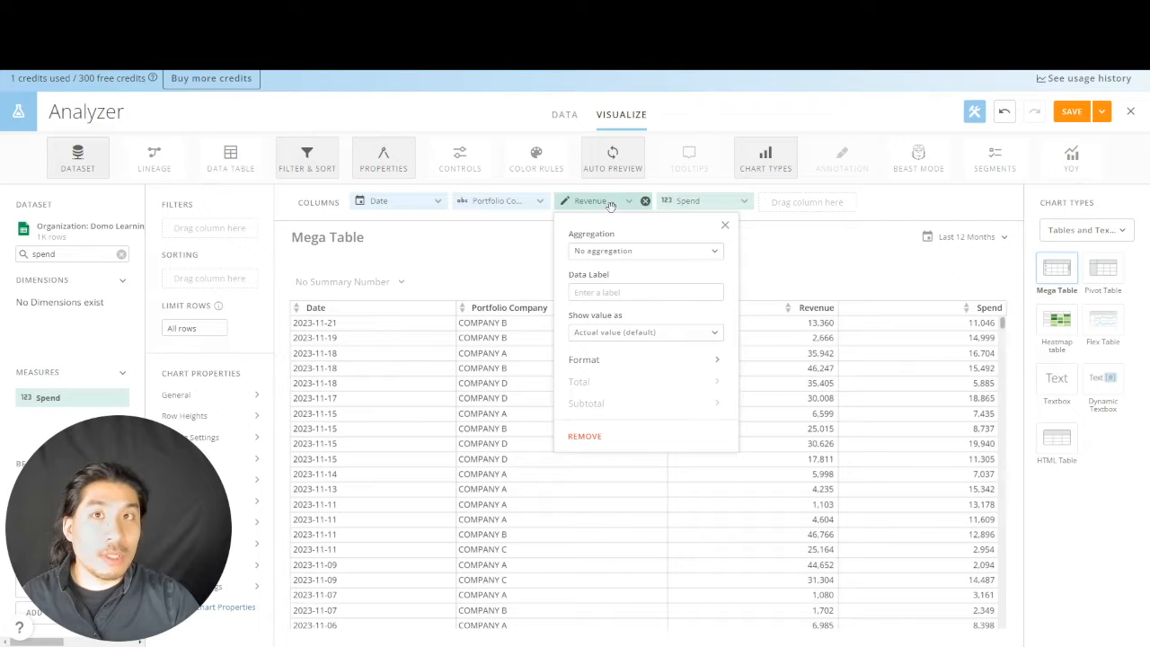
click(627, 251)
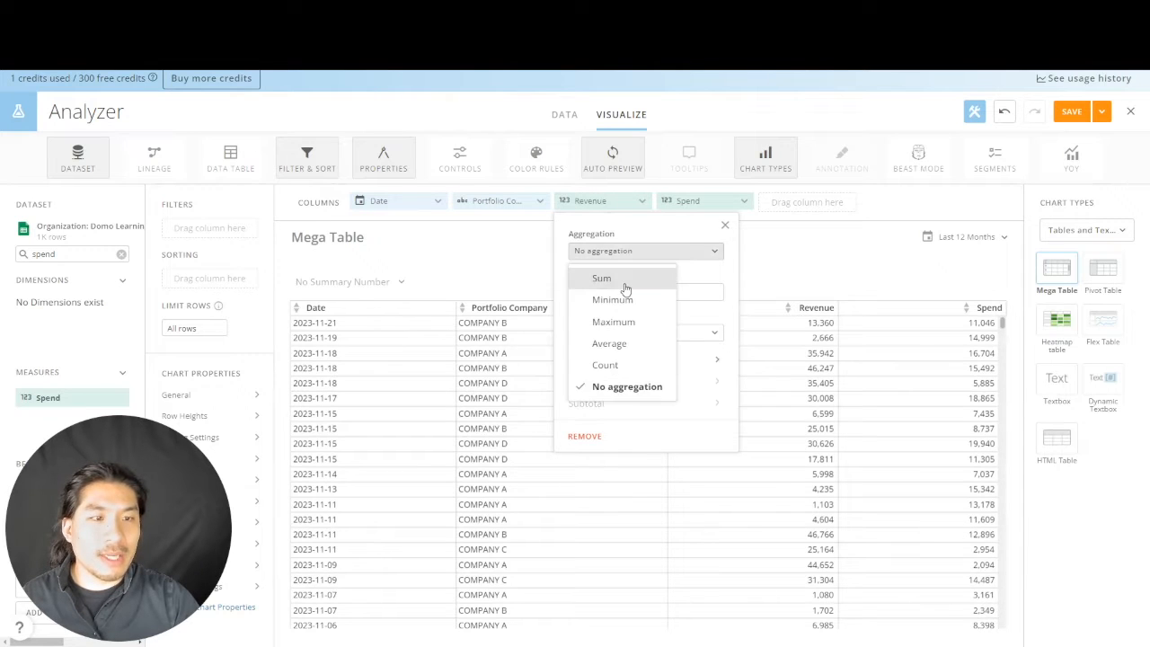
click(621, 290)
click(742, 201)
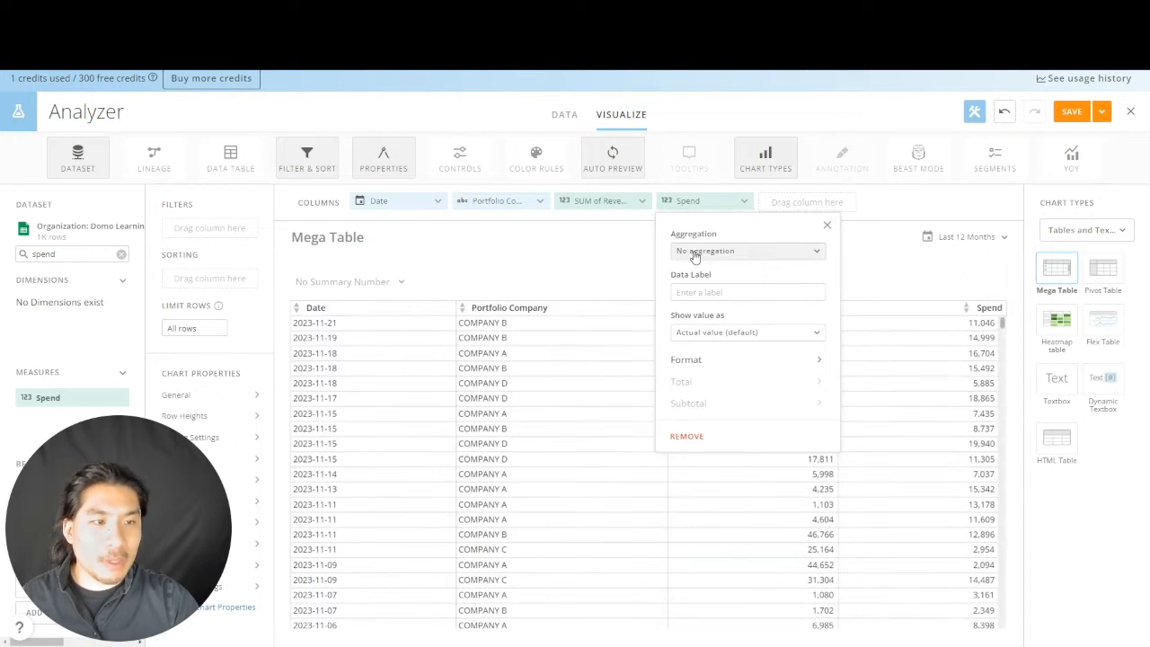
click(694, 257)
click(698, 280)
- Format the Revenue column as currency with 0 decimals
click(620, 203)
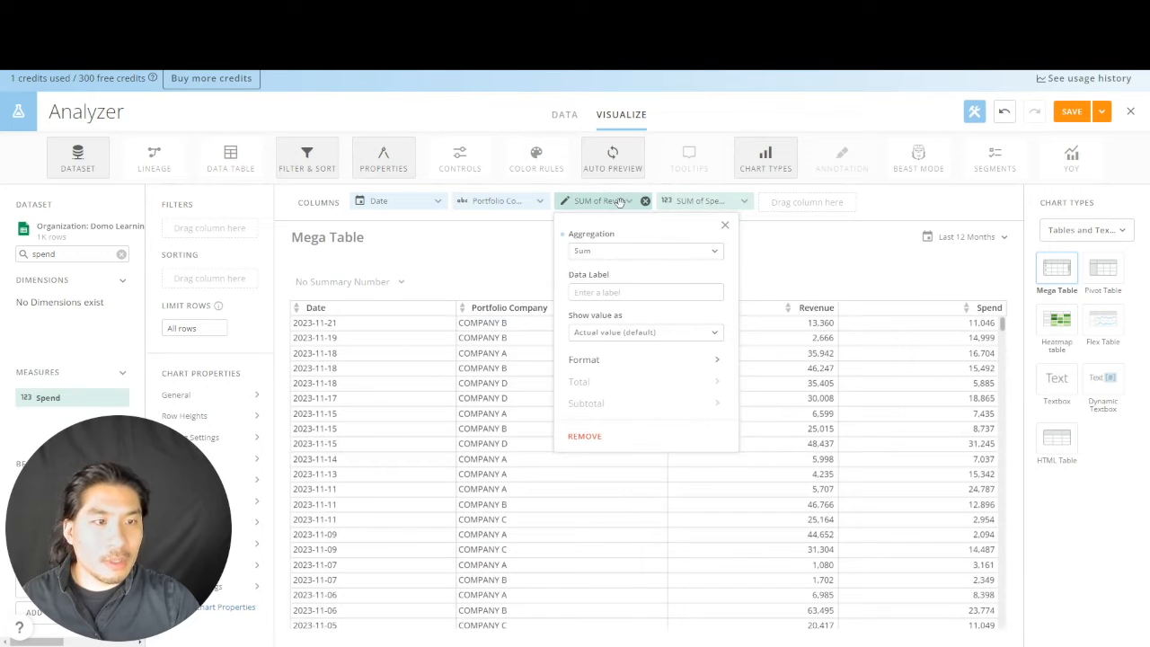
click(626, 360)
click(626, 353)
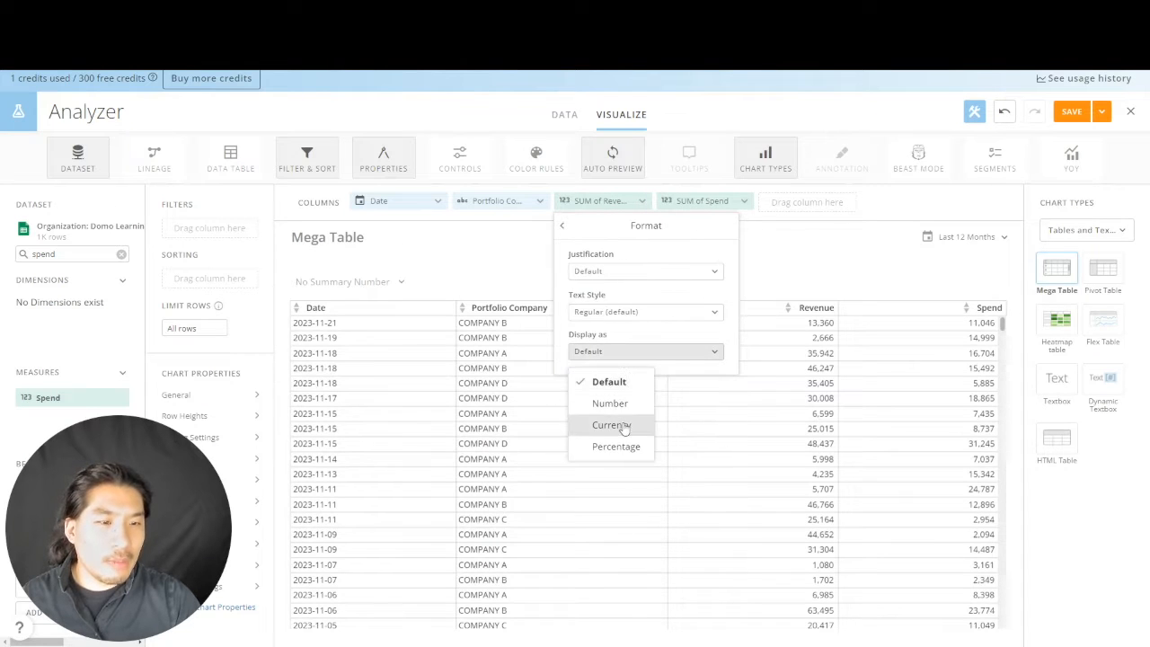
click(625, 420)
click(632, 414)
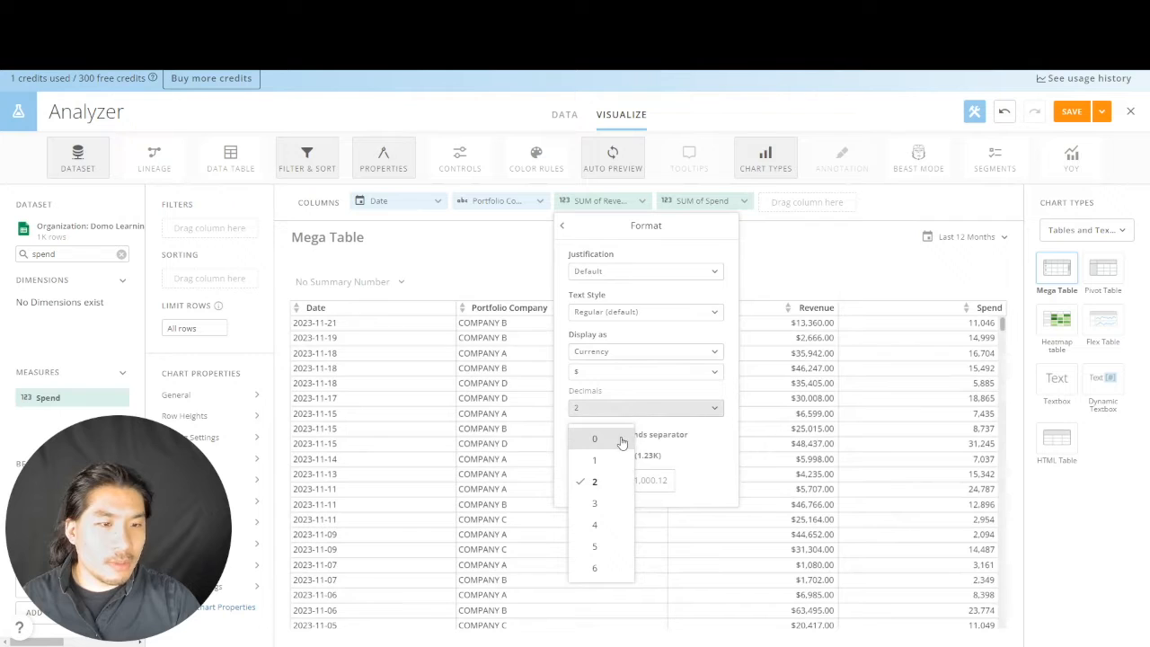
click(620, 441)
- Format the Spend column as currency with 0 decimals
click(699, 200)
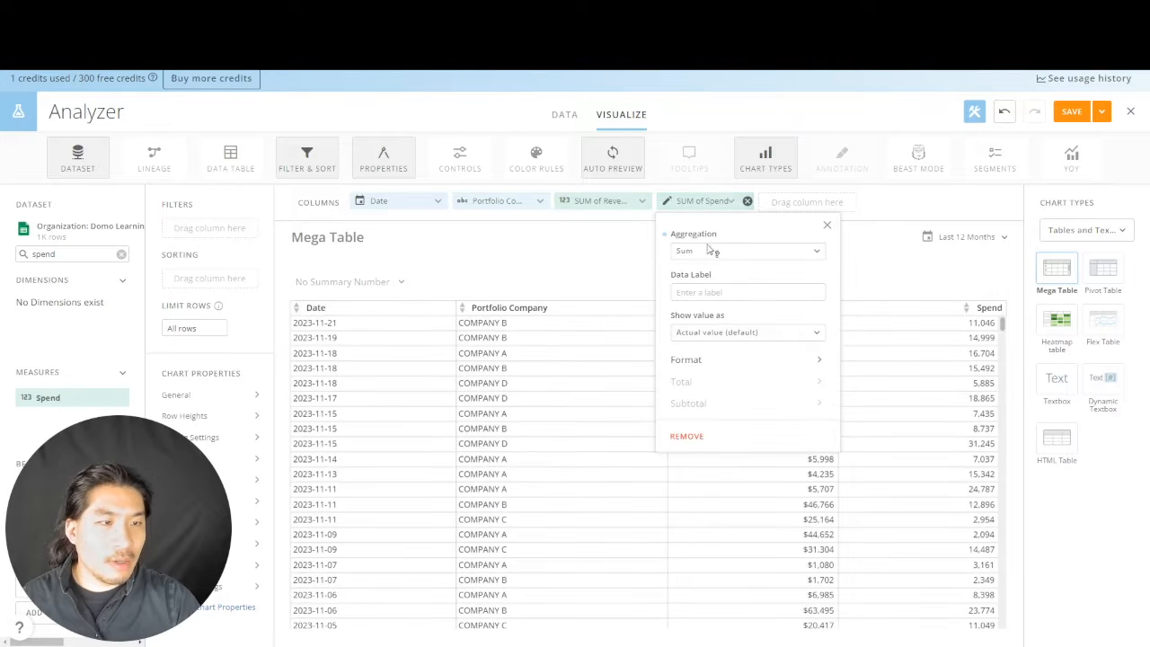
click(699, 359)
click(699, 351)
click(706, 420)
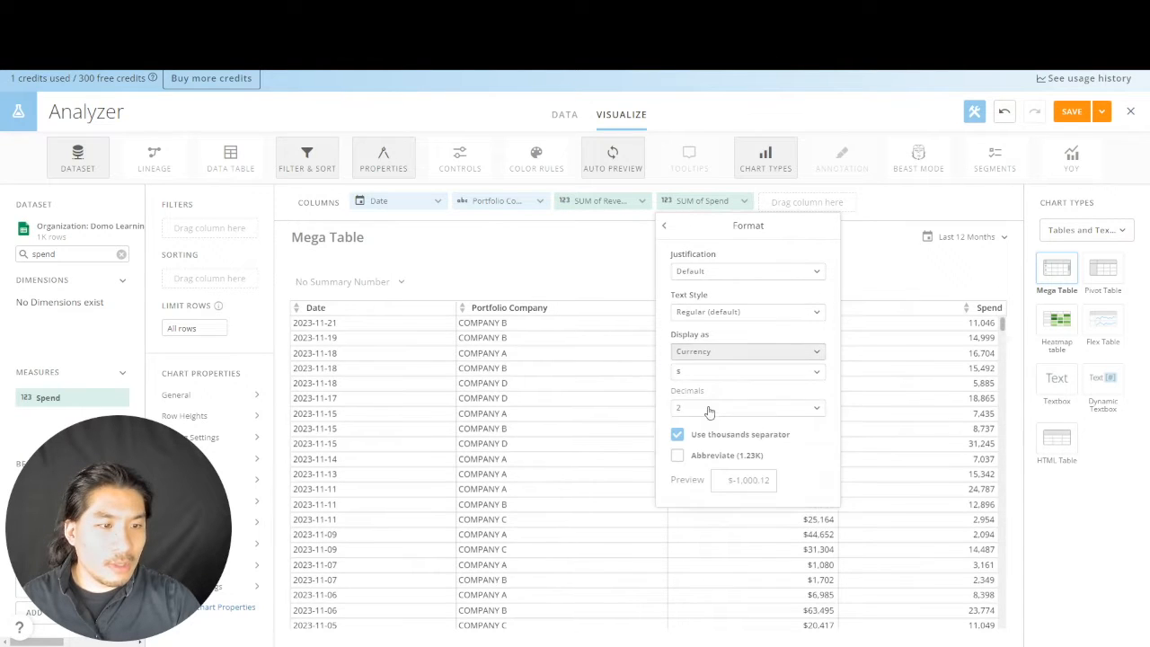
click(710, 411)
click(711, 441)
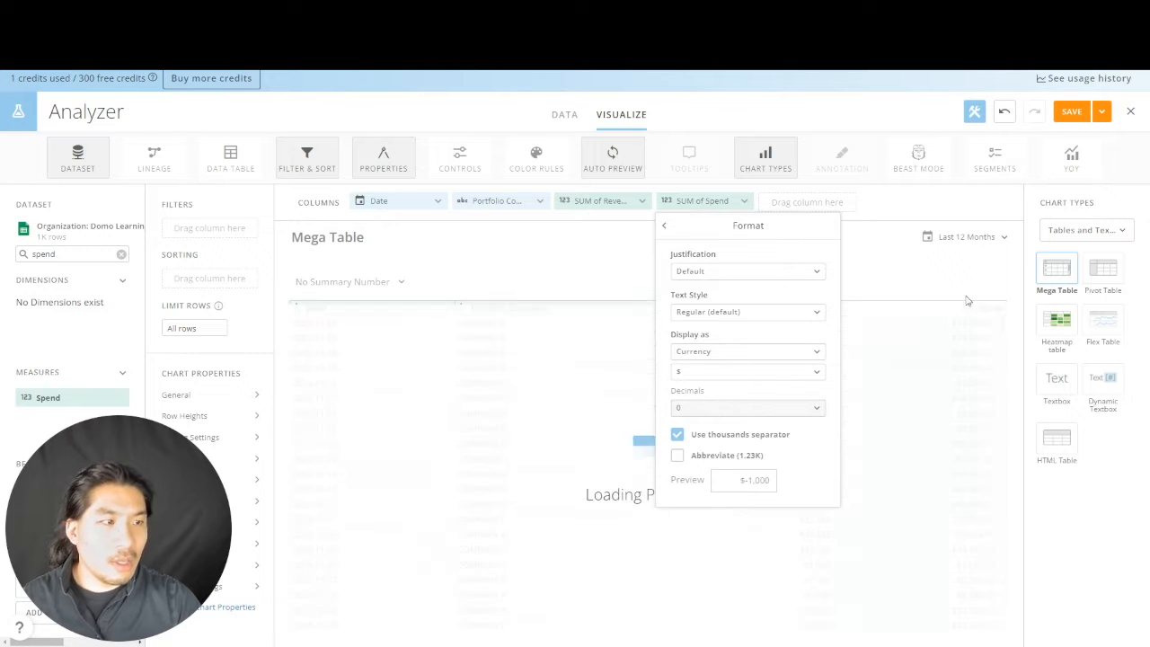
click(587, 370)
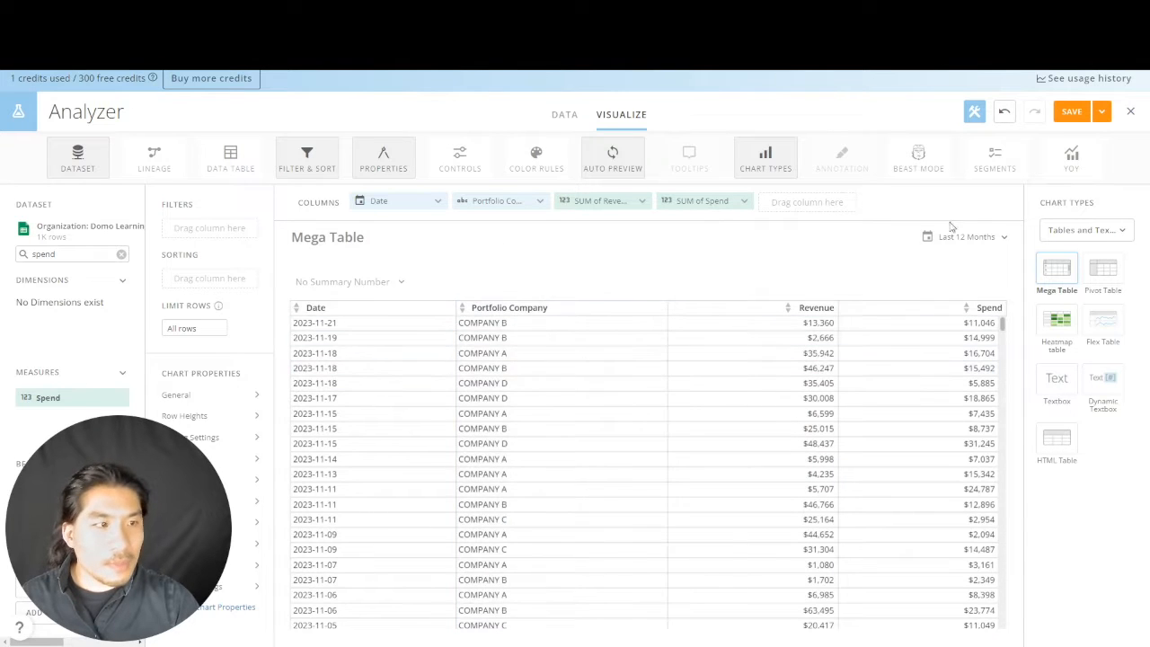
- Group the table's last 12 months of data by Month and review the monthly rows
scroll(321, 395, down, 10)
scroll(342, 453, up, 10)
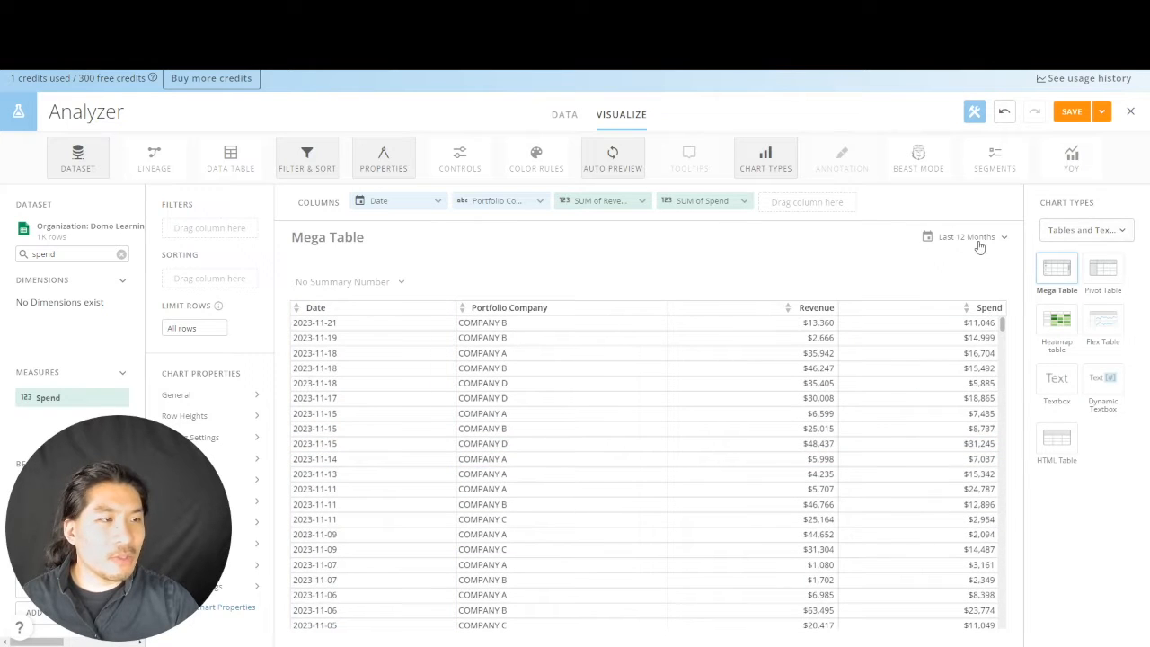
click(978, 237)
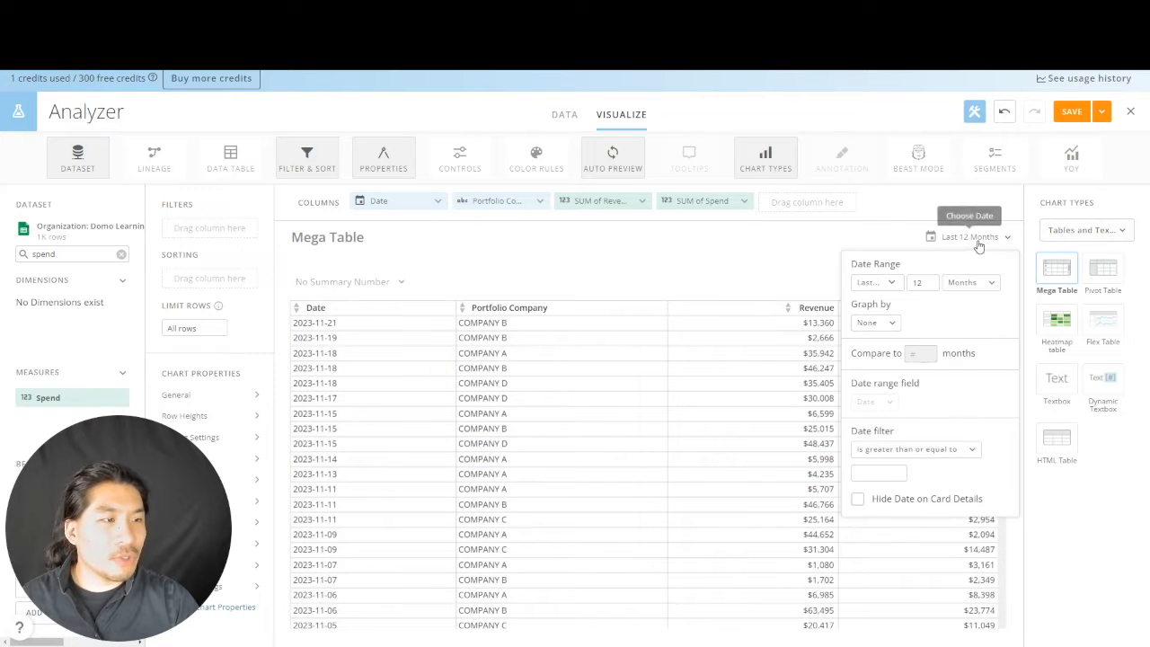
click(884, 326)
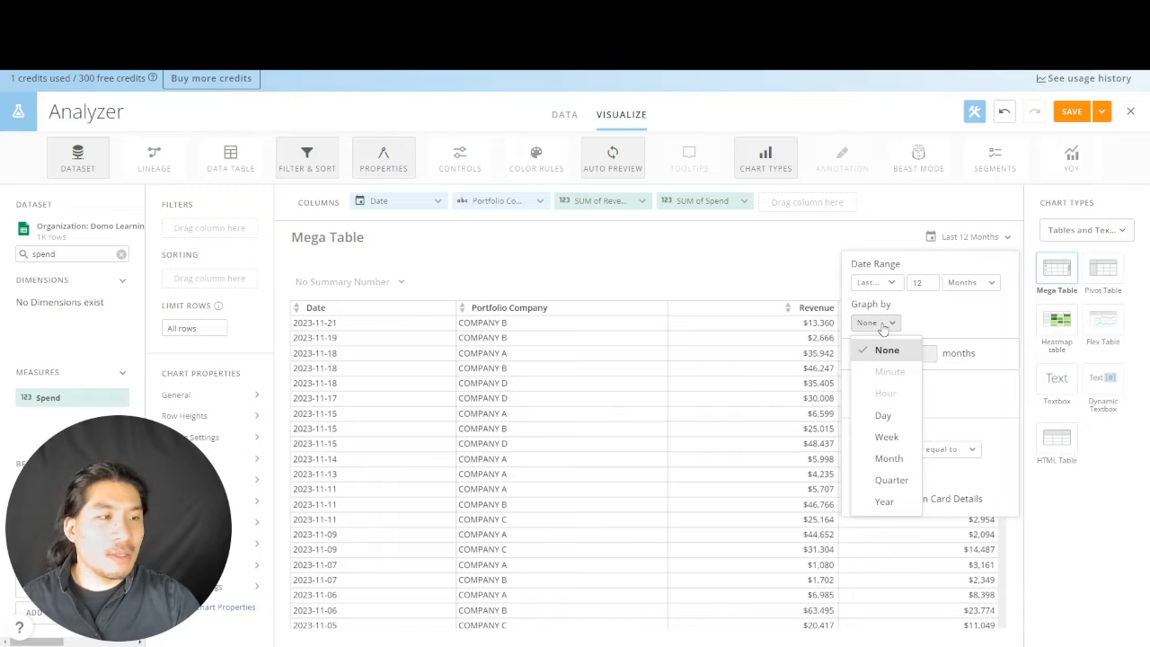
click(885, 458)
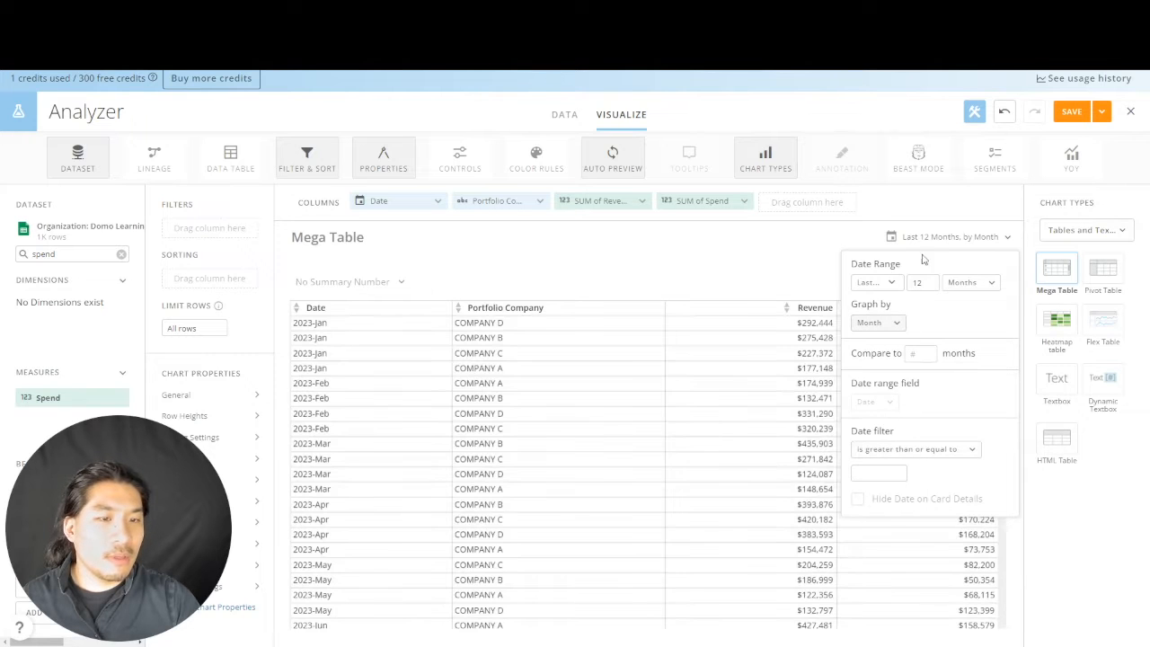
scroll(642, 405, down, 5)
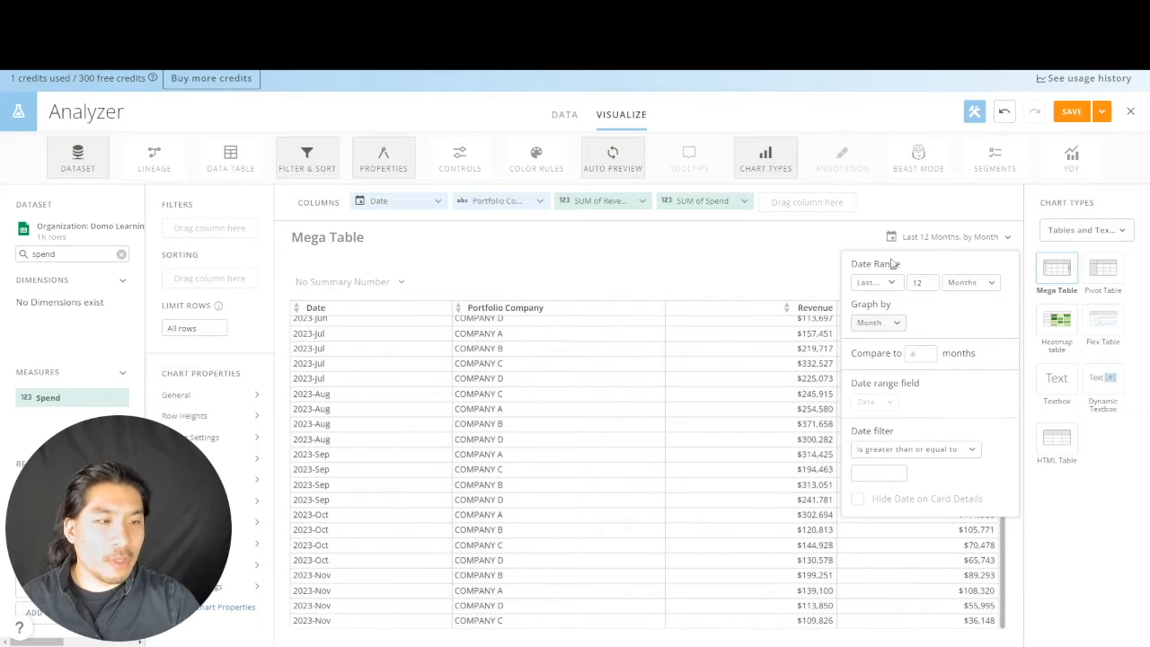
click(955, 205)
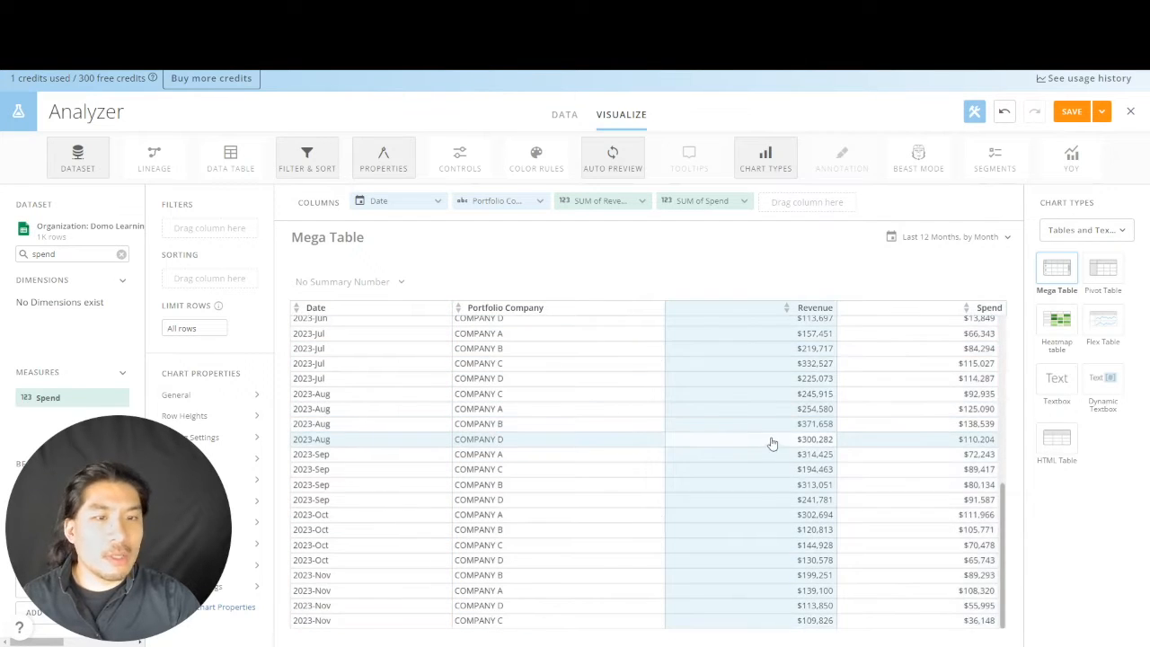
scroll(771, 442, up, 5)
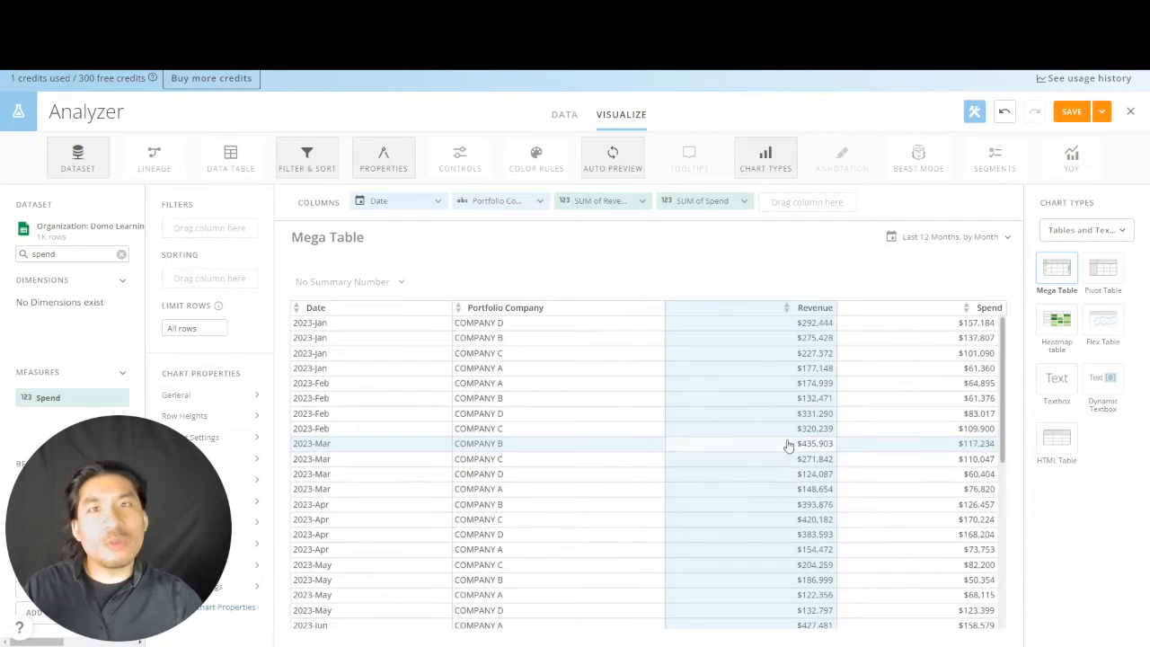
- Switch the card's chart type from Mega Table to Pivot Table
click(1103, 270)
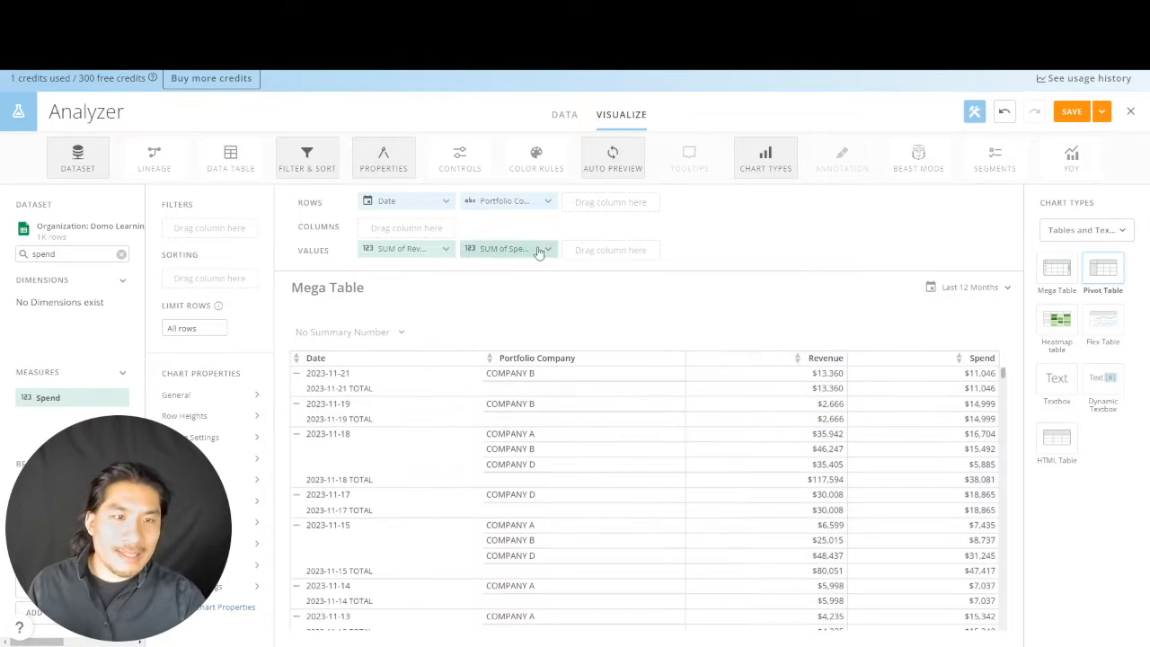
- Arrange the pivot table with Portfolio Company as its columns and Country in place of Date as its rows
drag(511, 203, 442, 235)
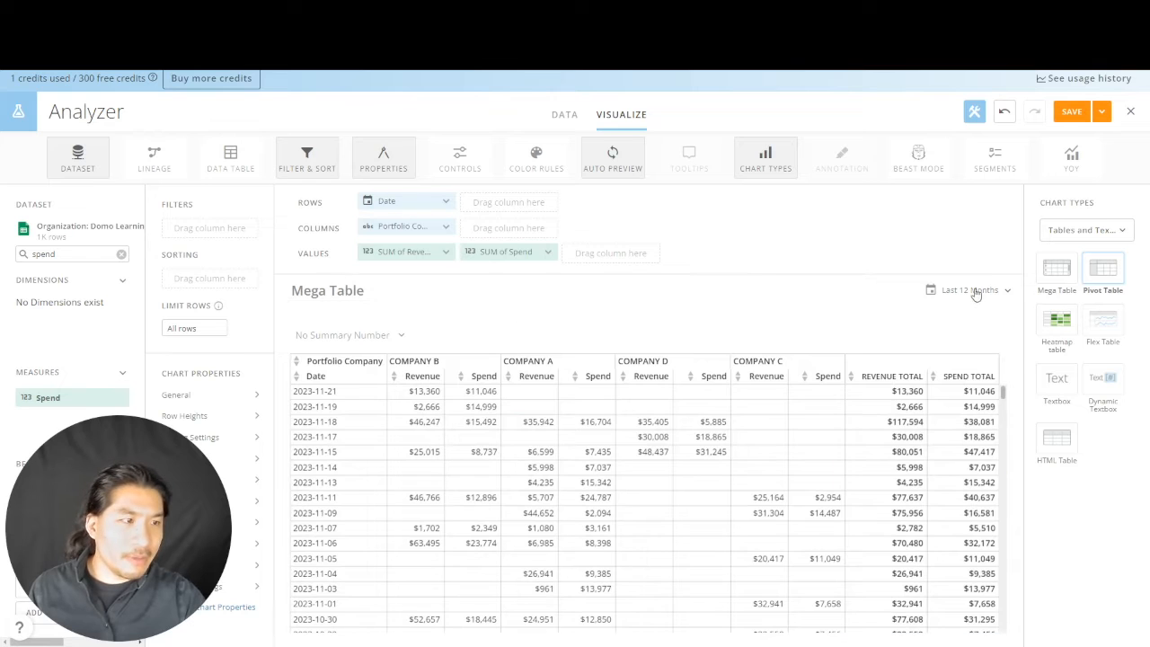
click(1005, 113)
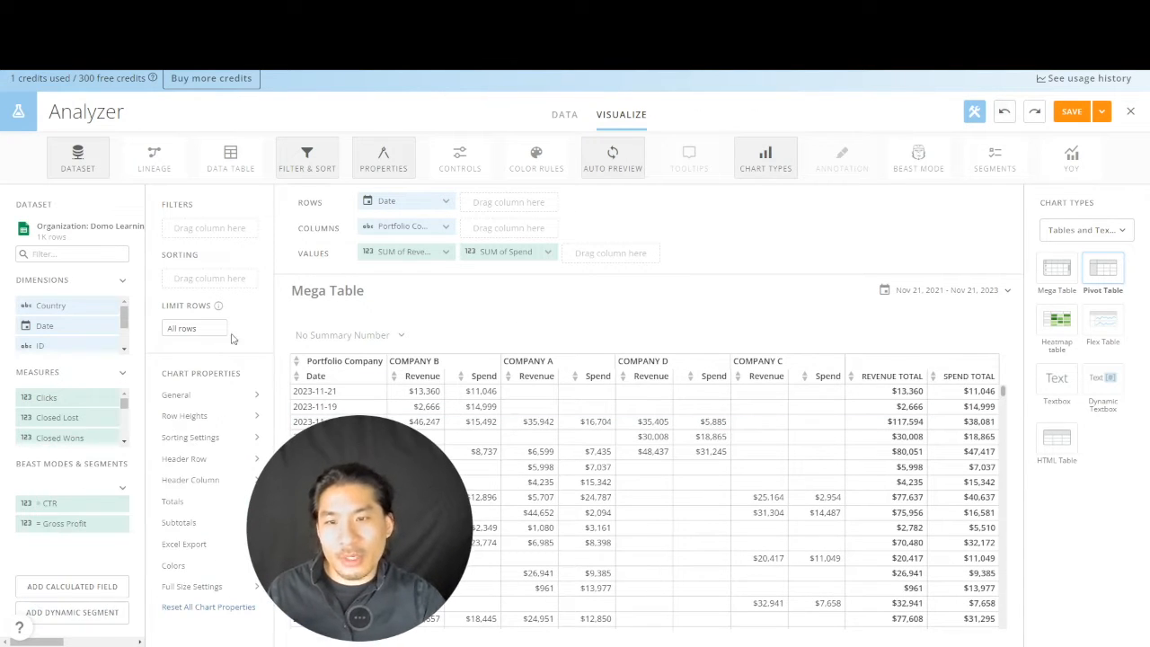
drag(52, 306, 517, 201)
click(449, 201)
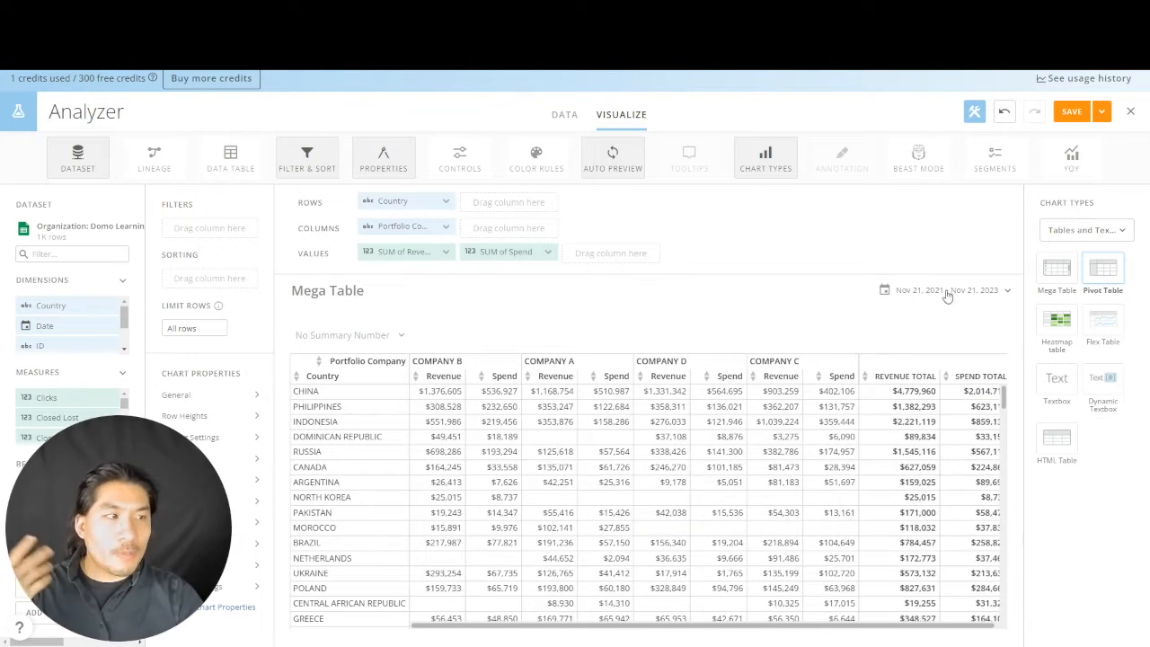
- Rebuild the card as a Mega Table with only Date, Revenue and Spend columns and turn off its subtotal rows
click(1057, 274)
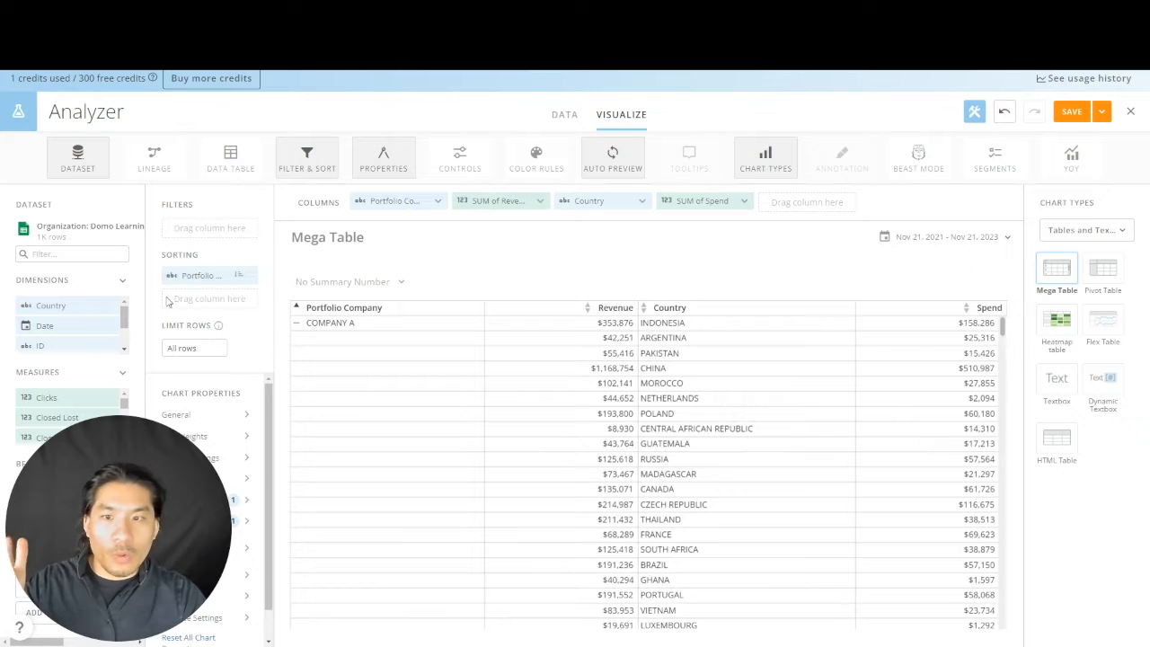
click(442, 202)
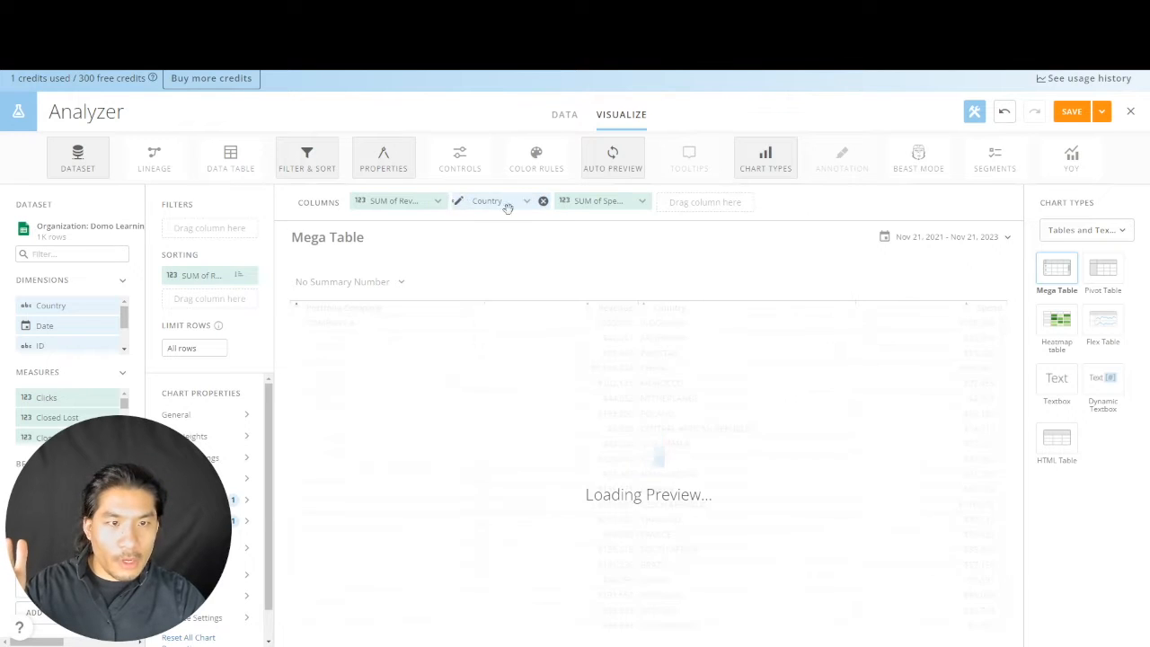
click(545, 201)
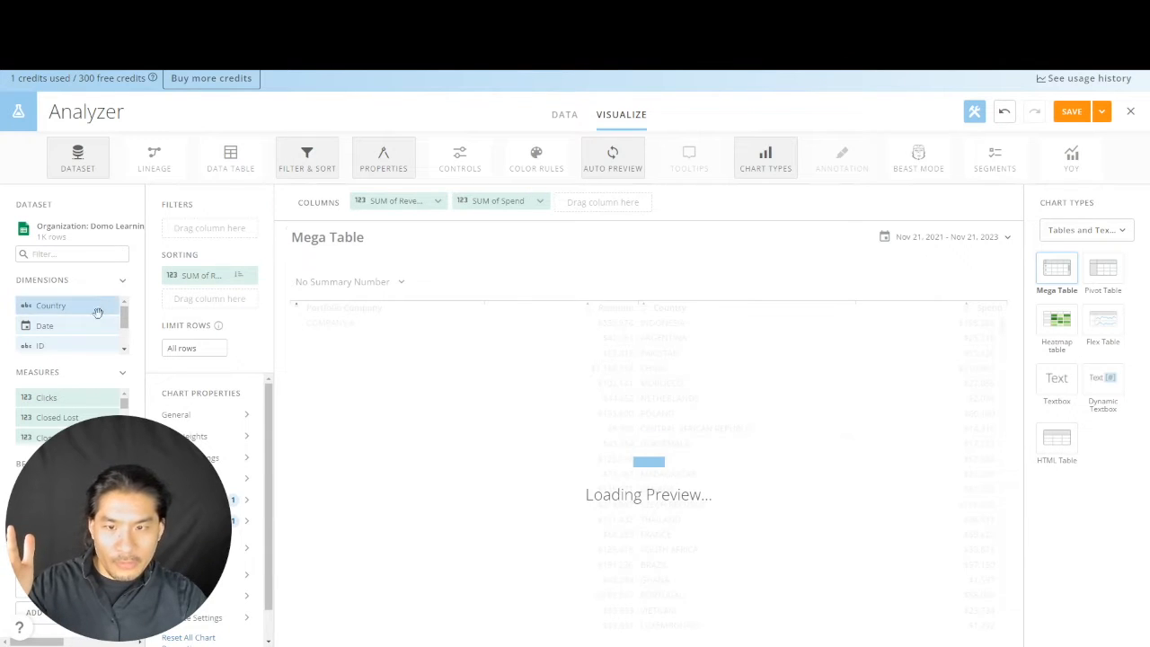
drag(84, 324, 409, 205)
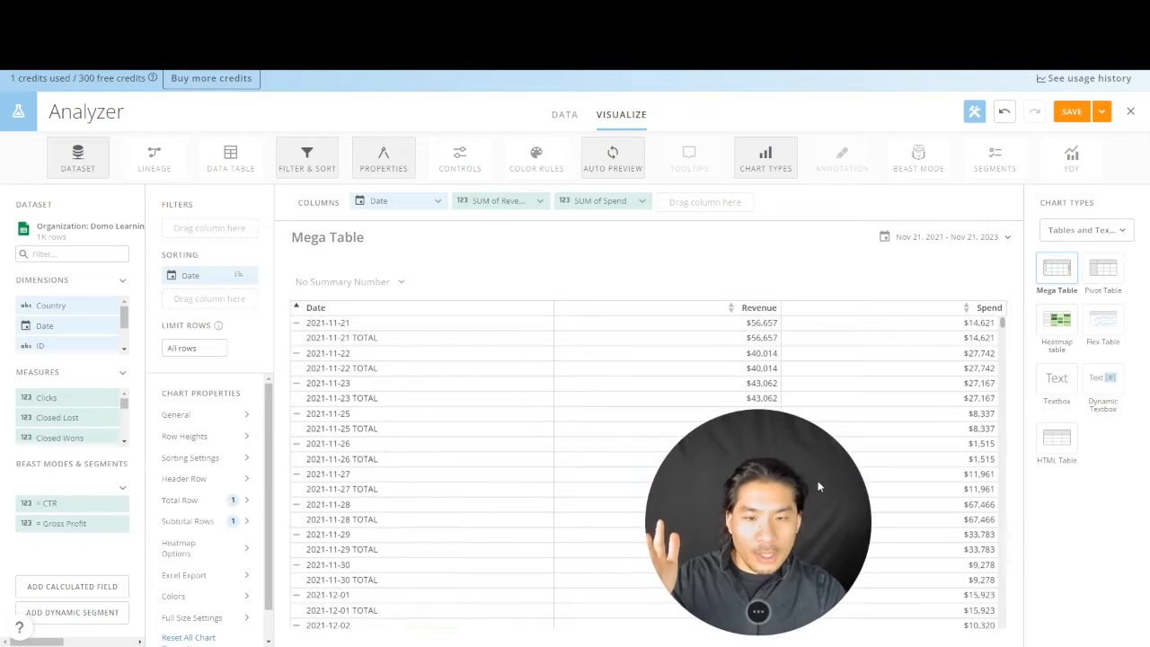
click(222, 527)
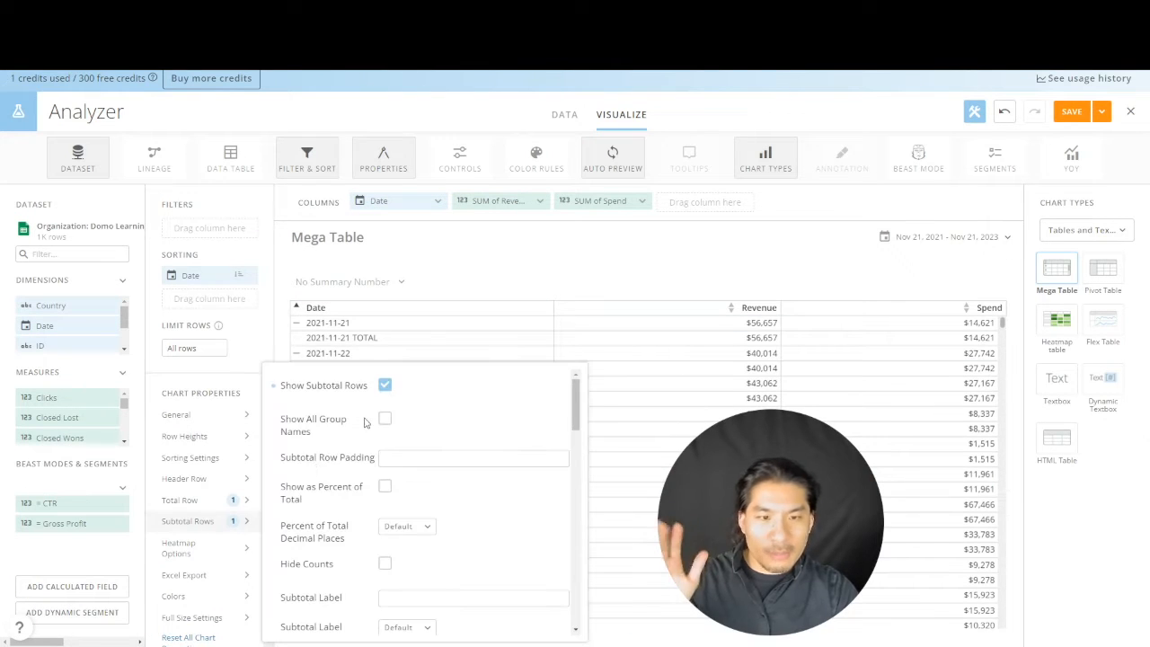
click(385, 386)
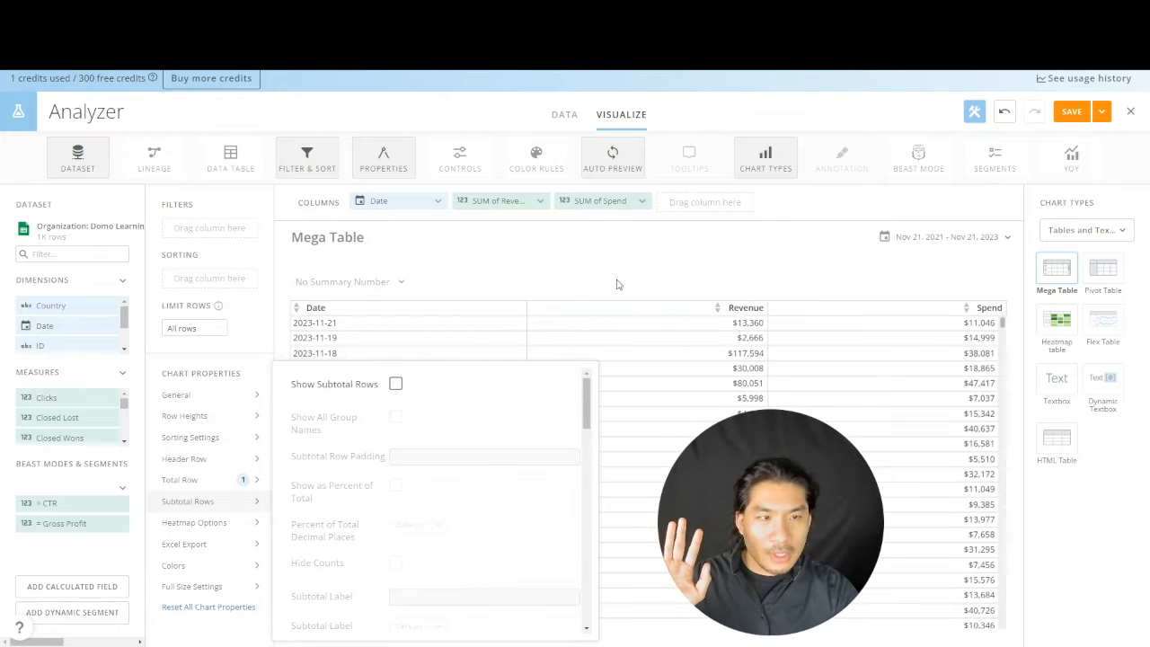
- Limit the table's date range to the last 12 months and graph it by Month
click(986, 241)
click(909, 323)
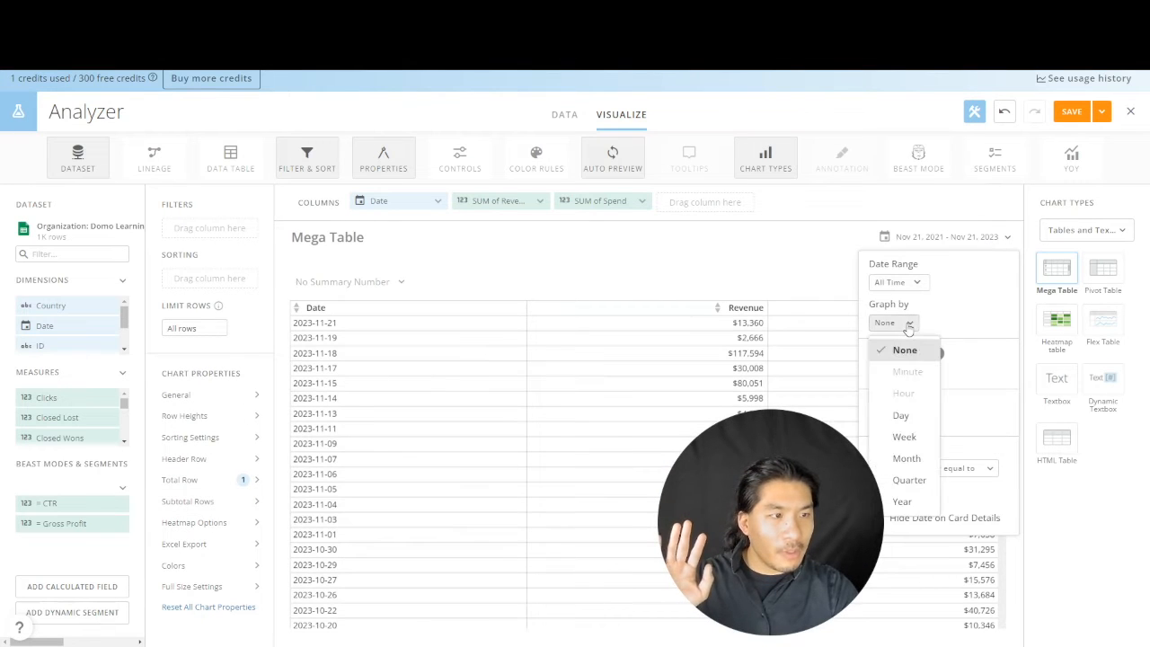
click(908, 458)
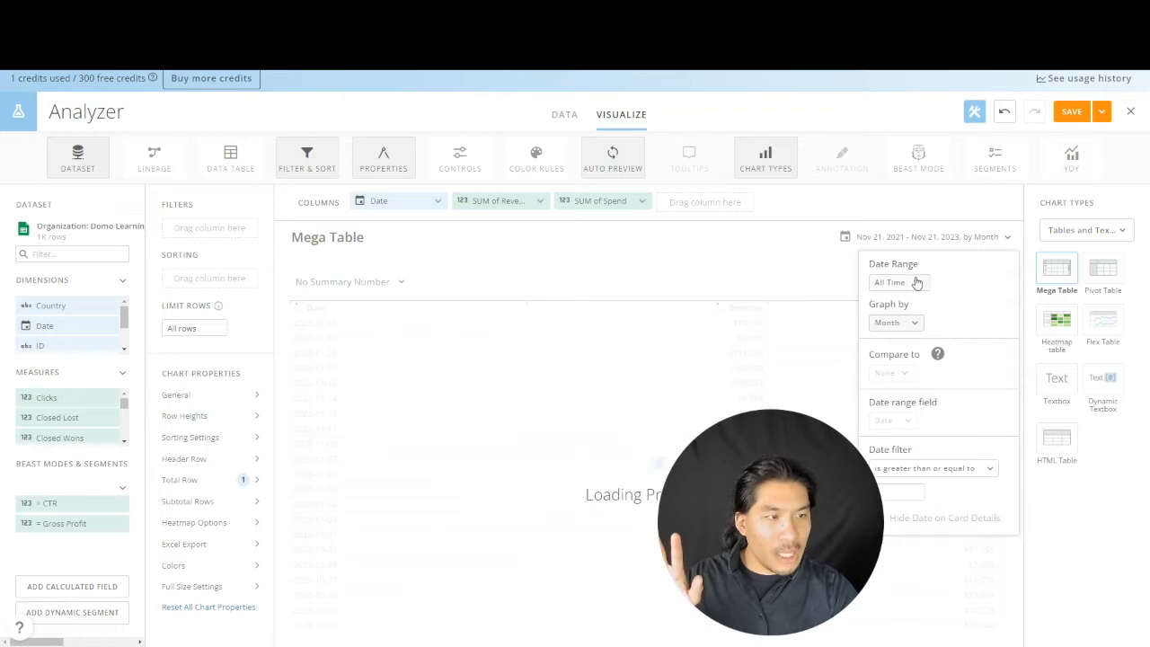
click(915, 281)
click(916, 367)
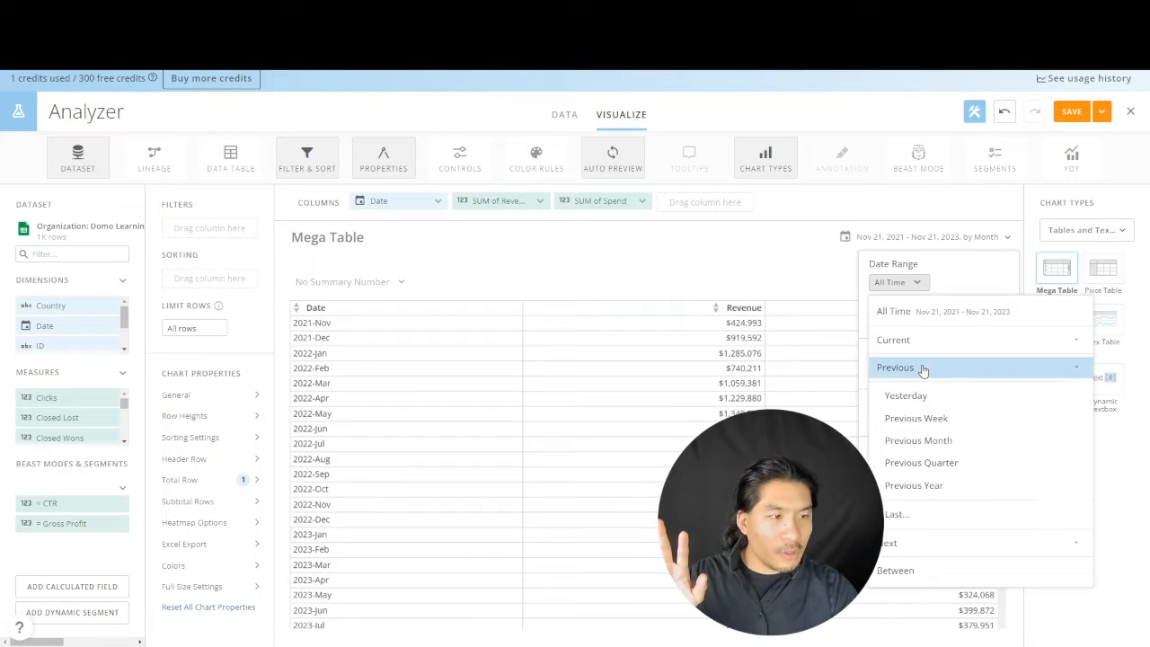
click(929, 513)
text(2)
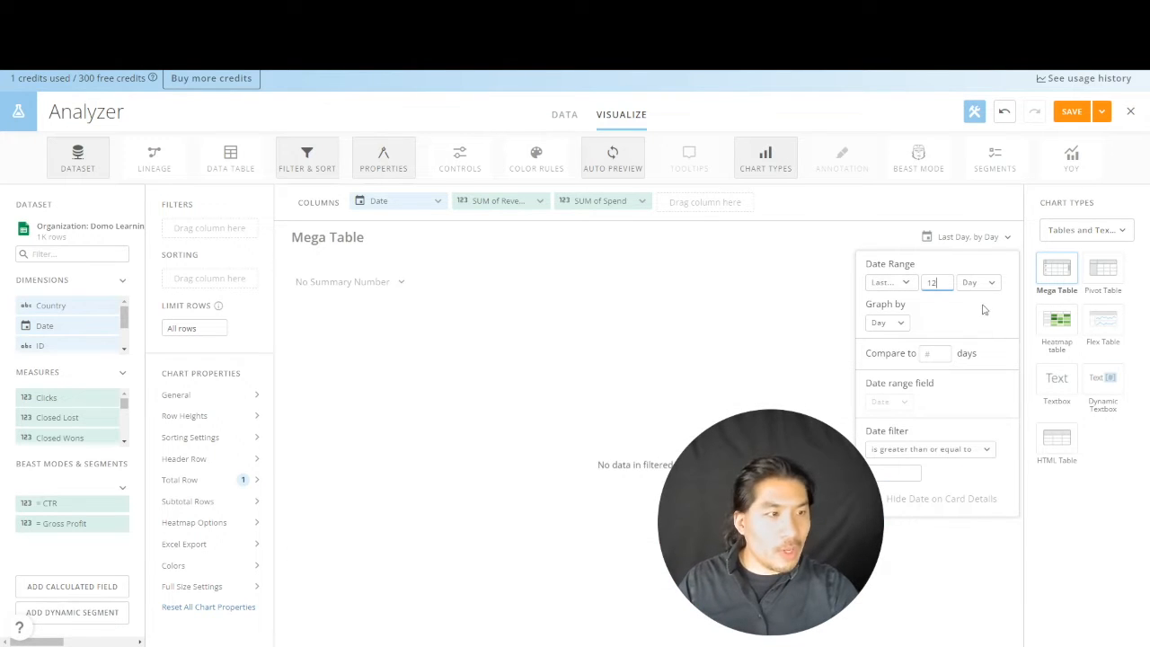
click(979, 283)
click(995, 375)
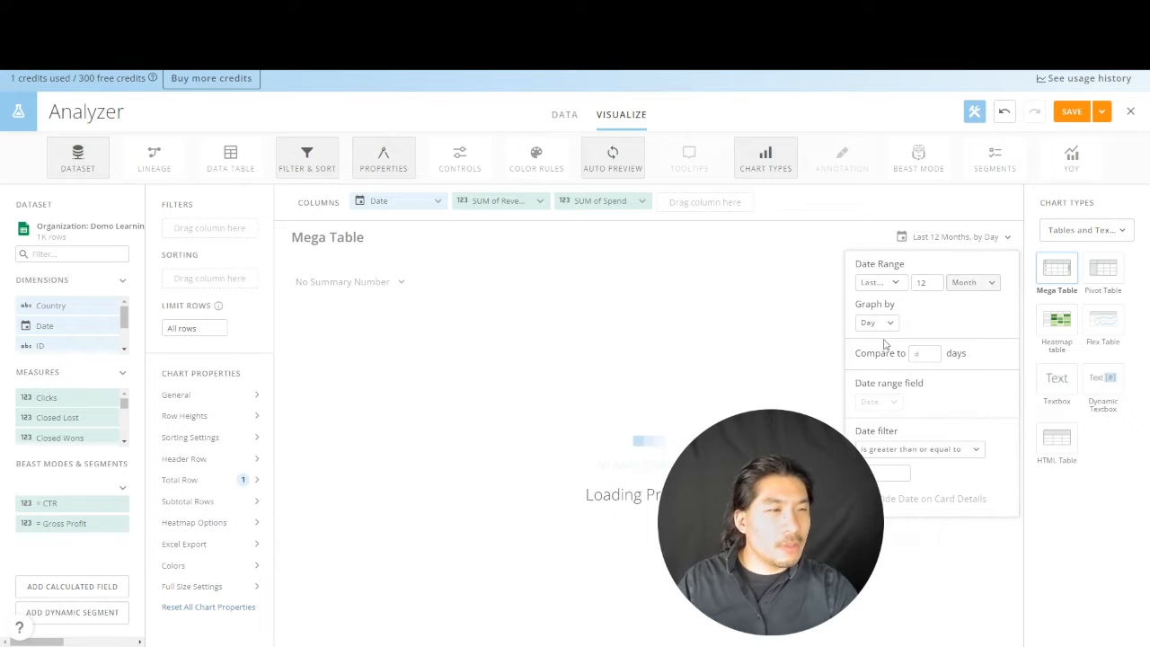
click(879, 324)
click(898, 459)
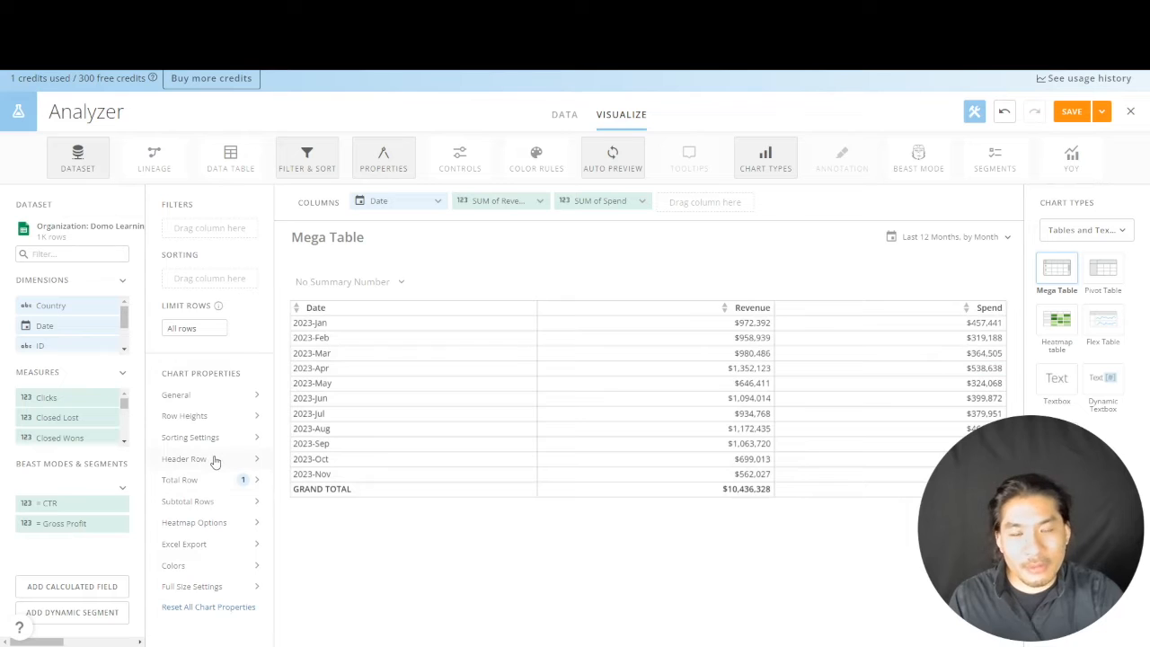
- Set the table's header row fill color to dark blue 31689B
click(216, 460)
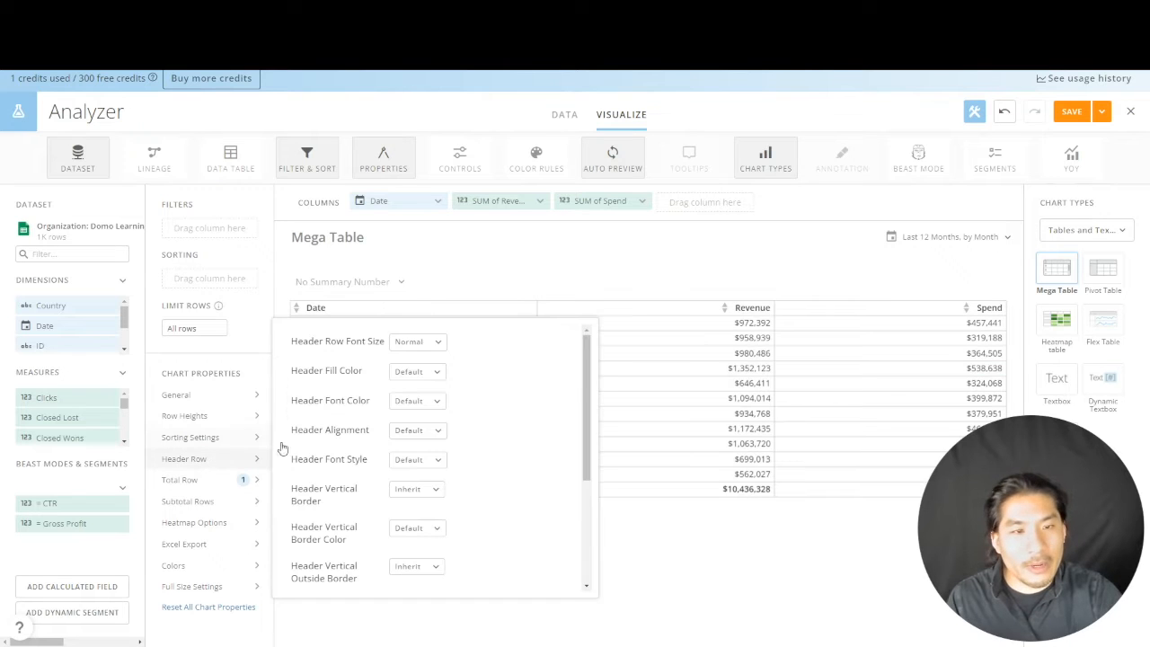
click(417, 374)
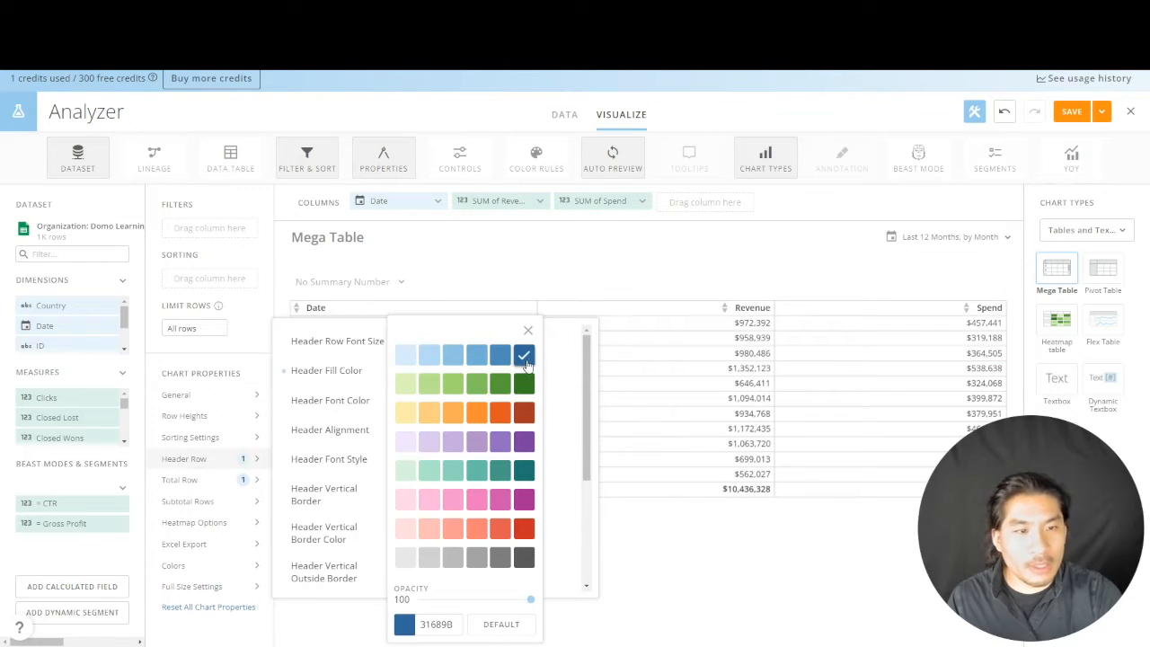
click(722, 289)
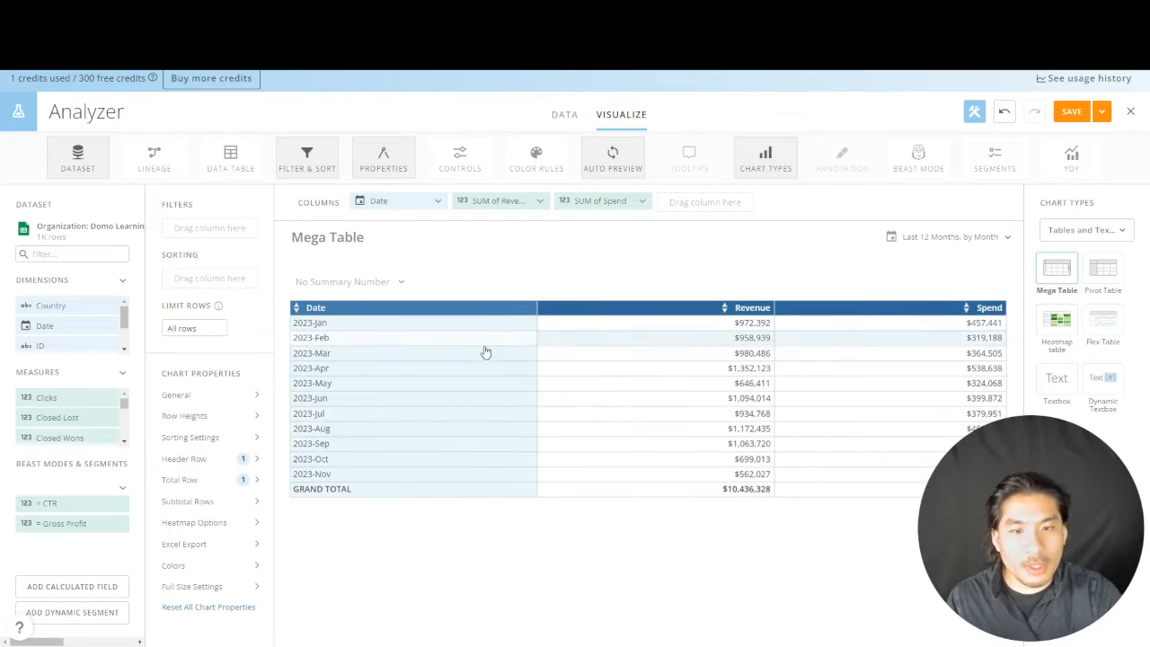
- Set the total row's position to Before and its fill color to light gray E8E8E8
click(228, 483)
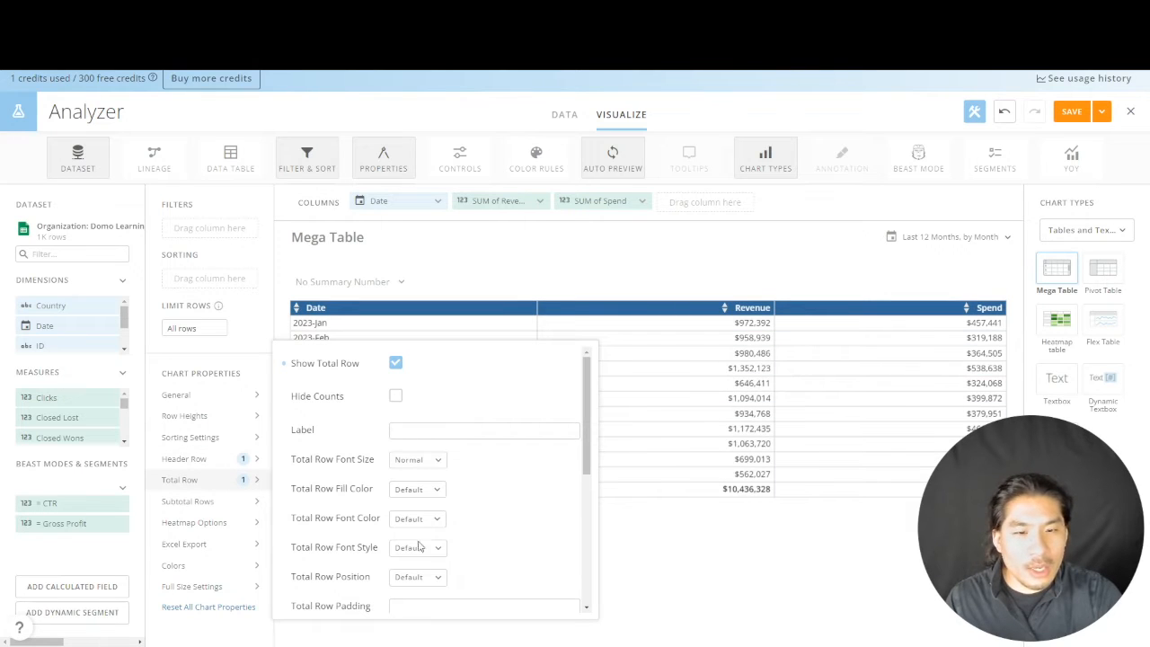
click(416, 583)
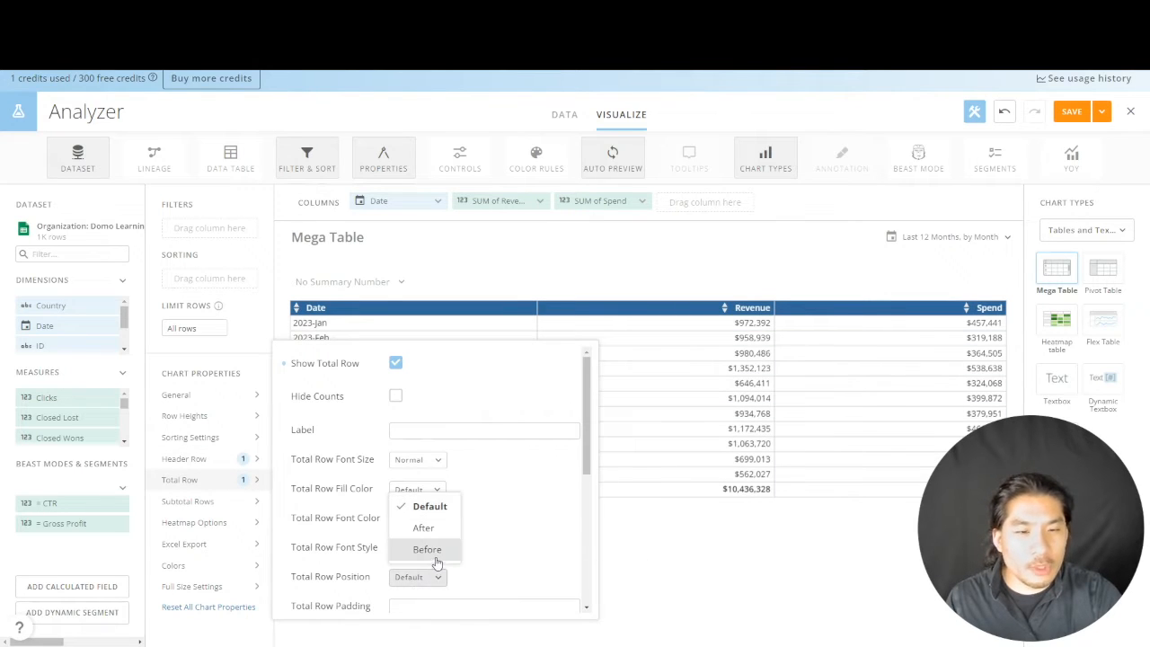
click(428, 548)
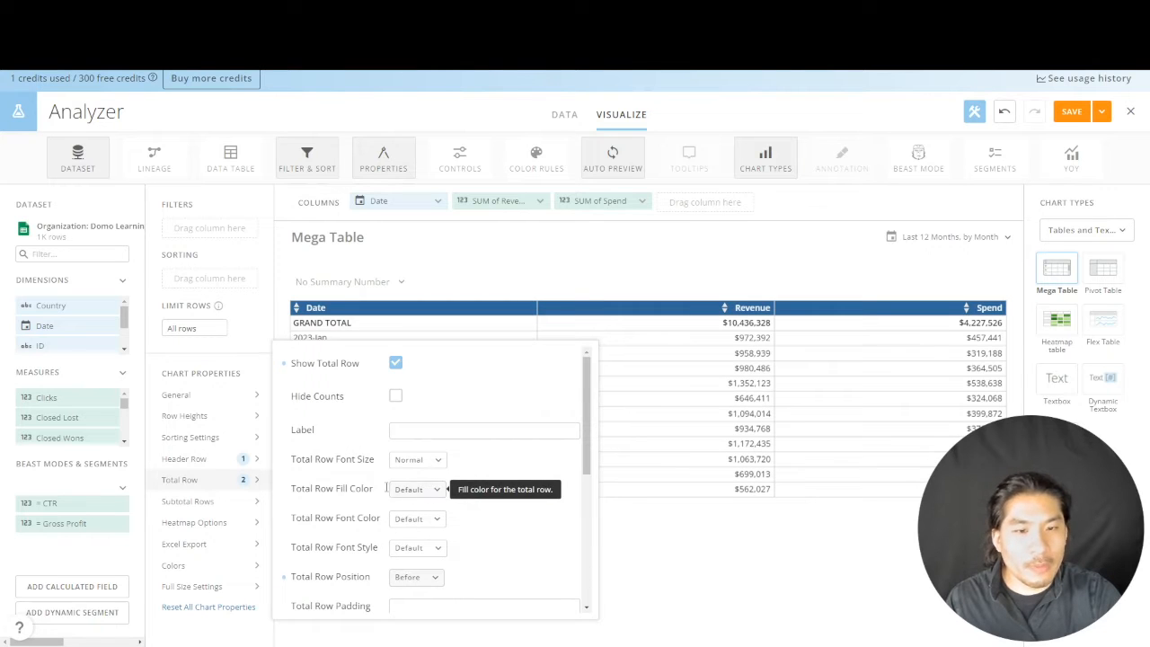
click(405, 490)
click(406, 559)
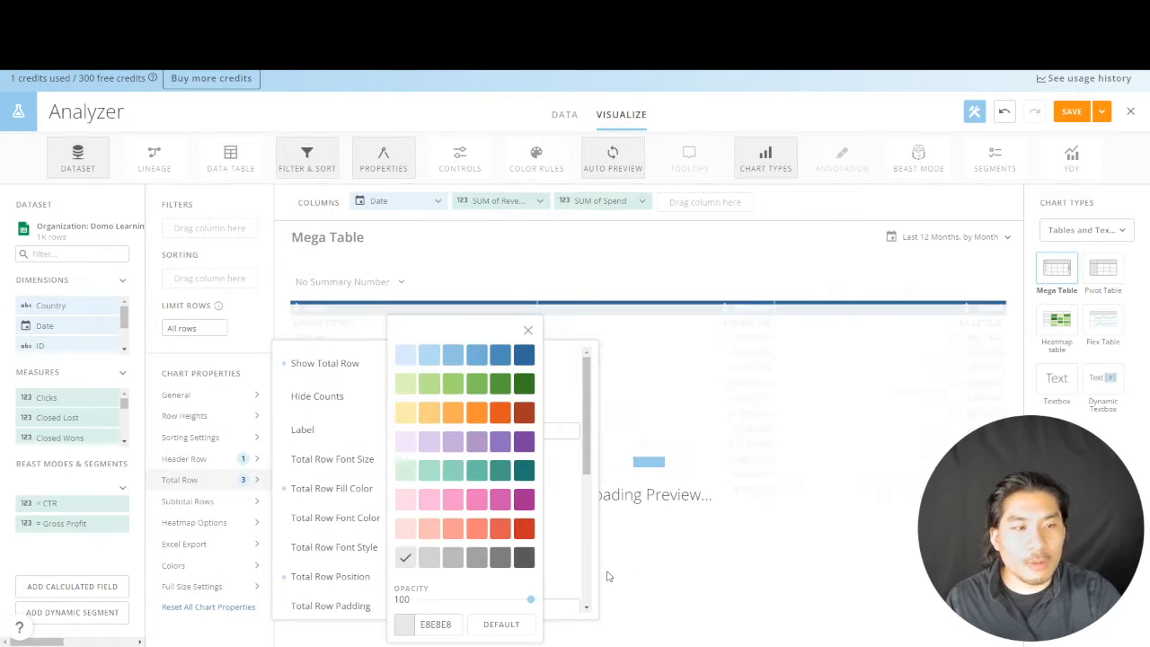
click(777, 603)
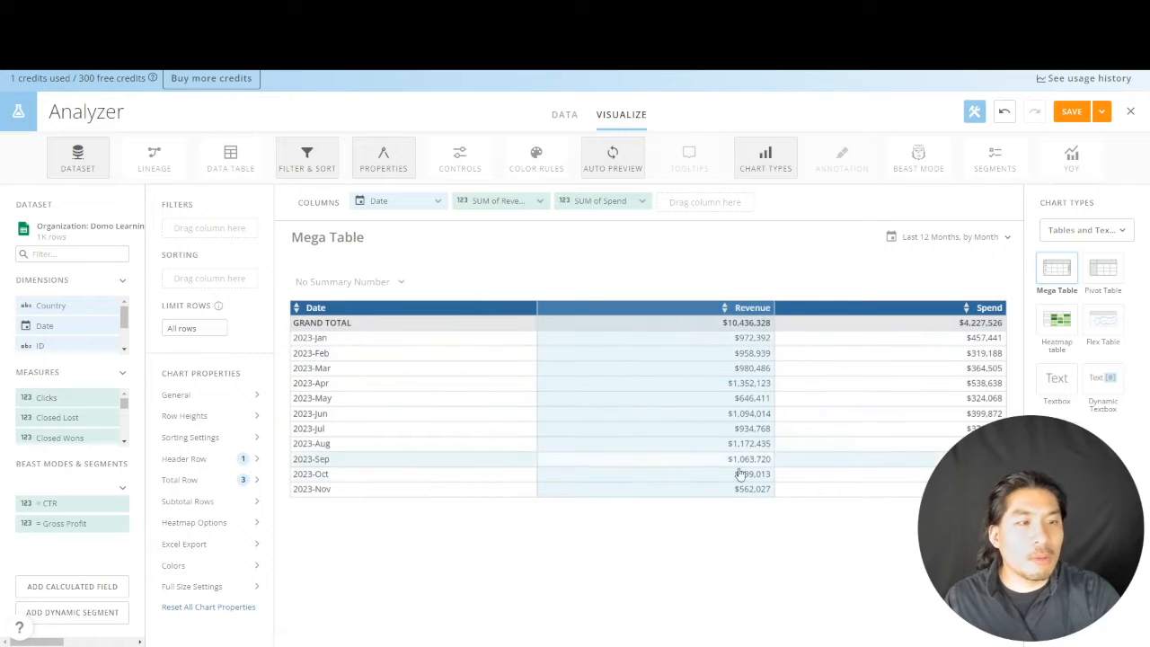
drag(983, 476, 566, 643)
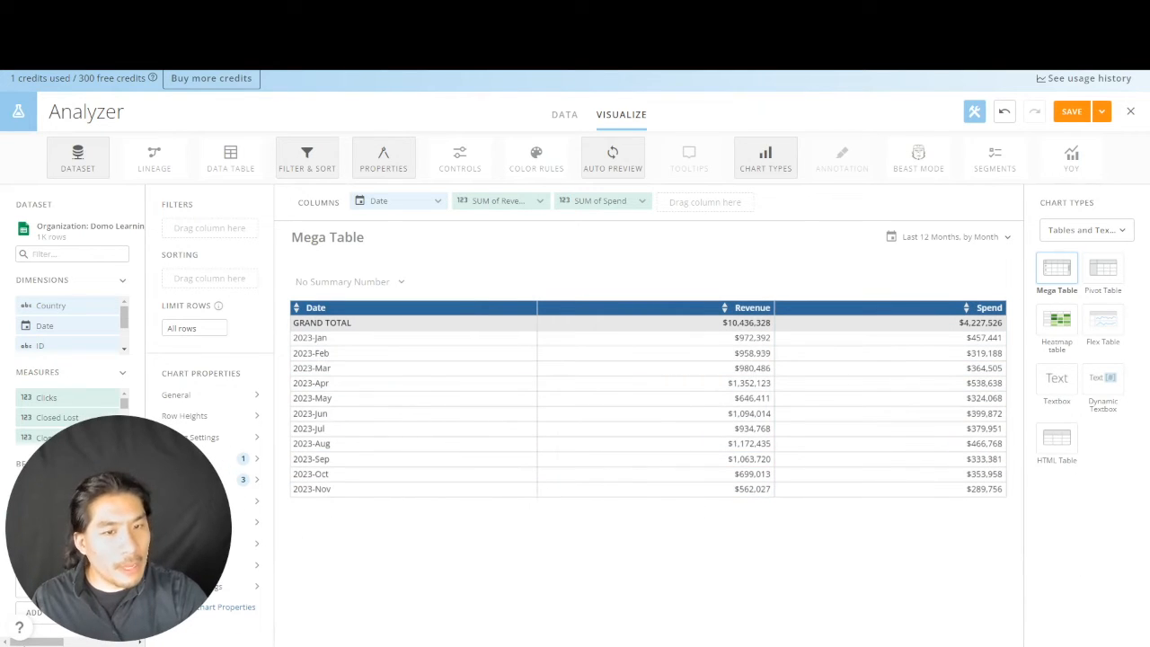
drag(84, 572, 997, 572)
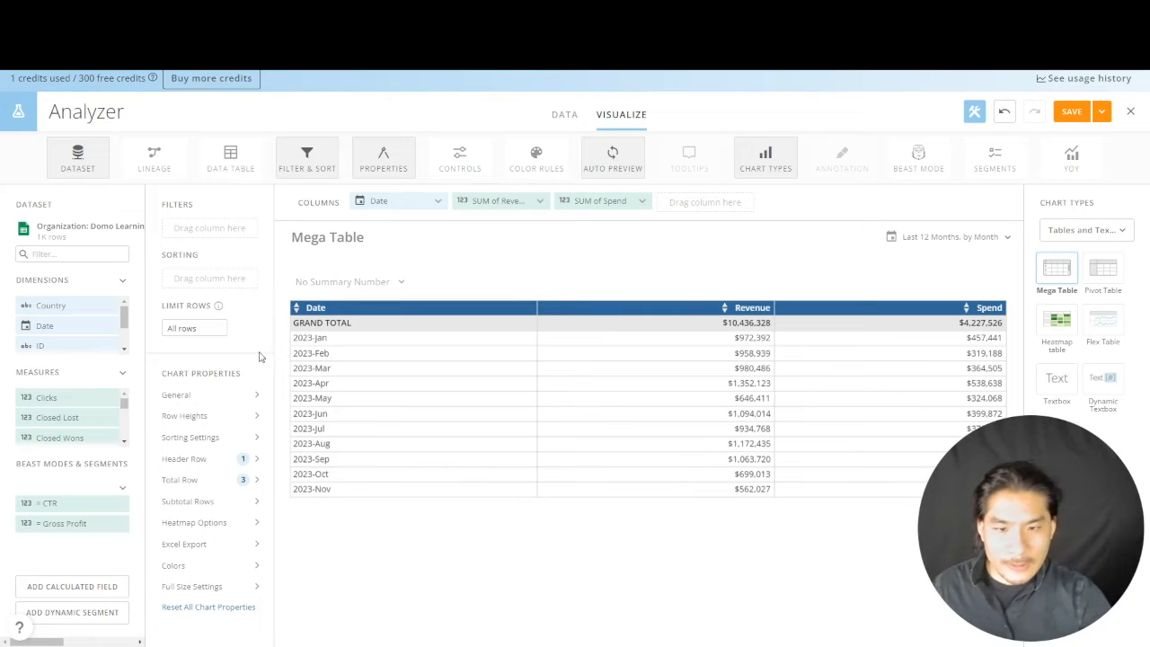
- Color the table's values as a heatmap using the five-shade blue color theme
click(211, 522)
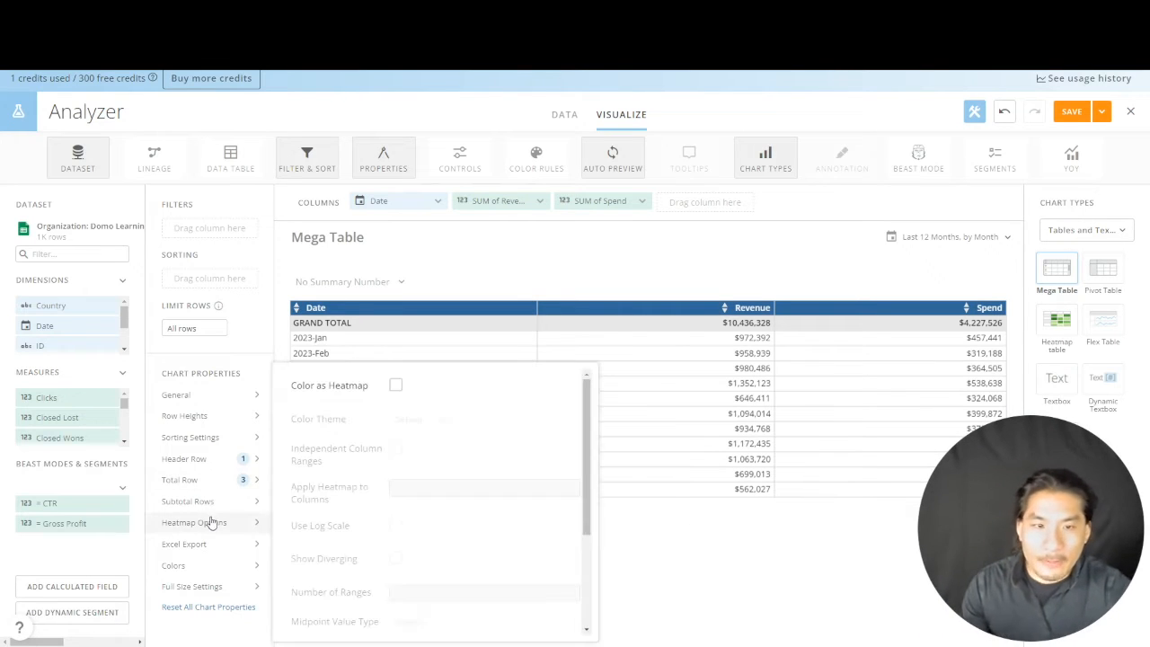
click(395, 386)
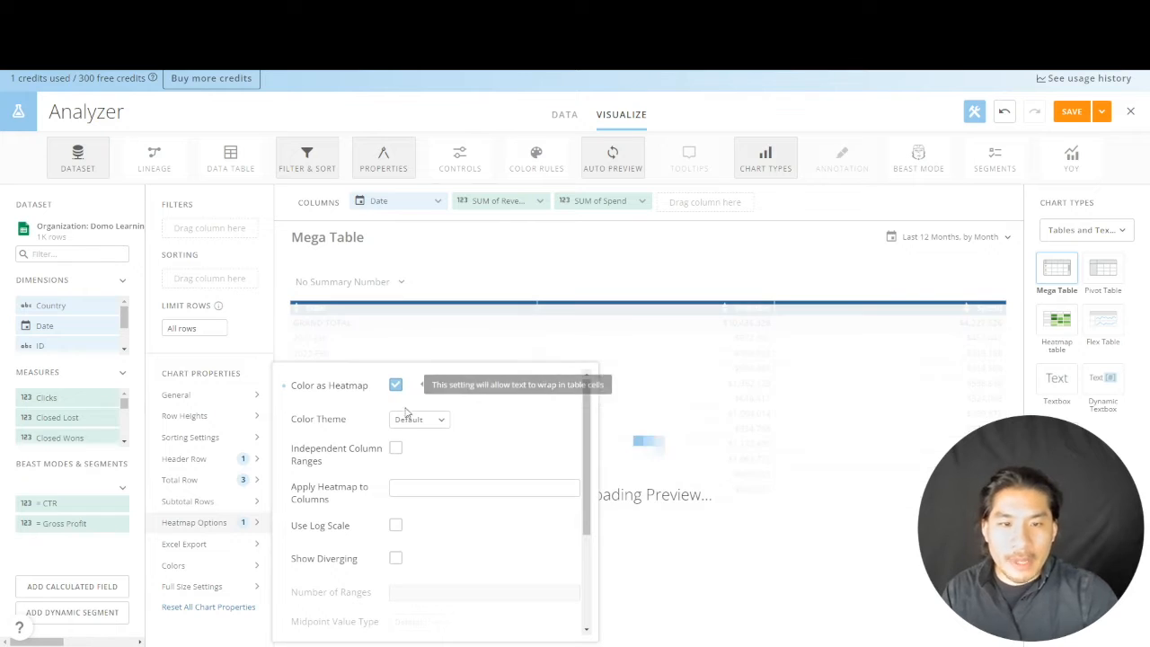
click(413, 427)
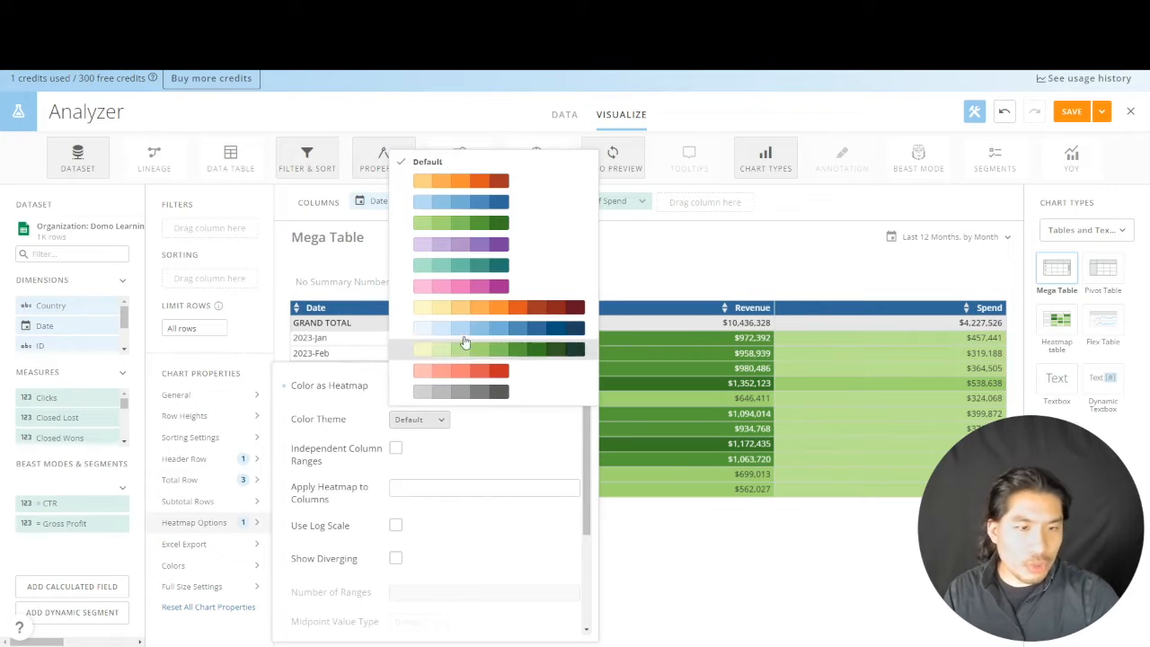
click(499, 245)
click(499, 421)
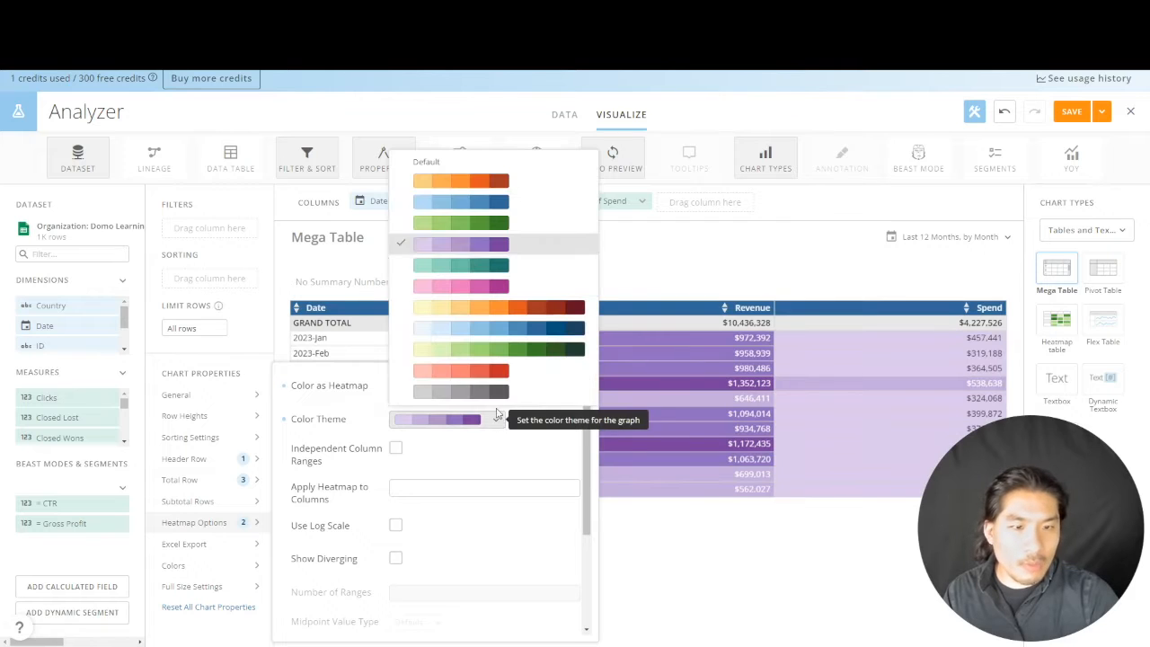
click(493, 203)
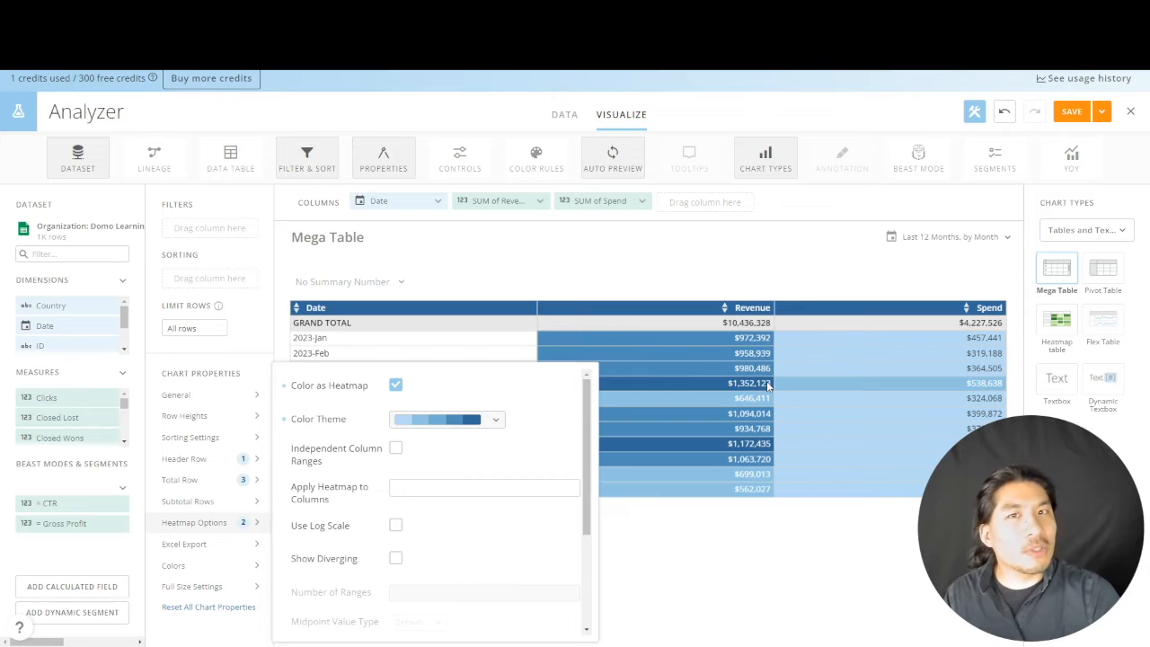
- Add the Impressions measure as a column after Spend and aggregate it by Sum
click(101, 255)
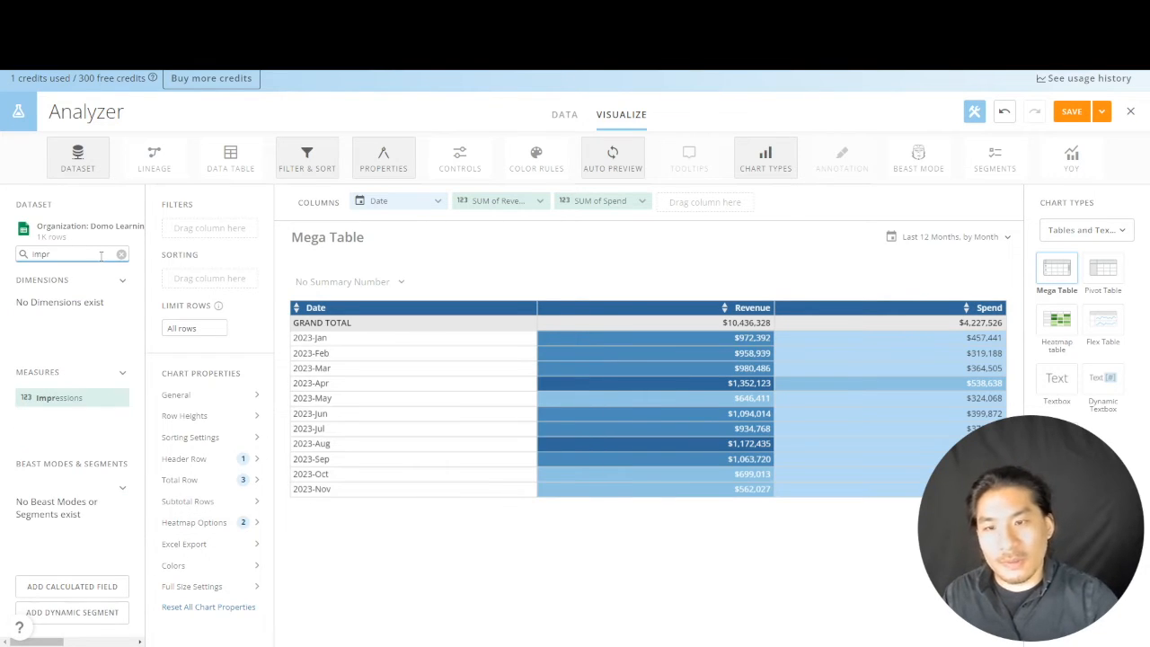
drag(73, 389, 676, 200)
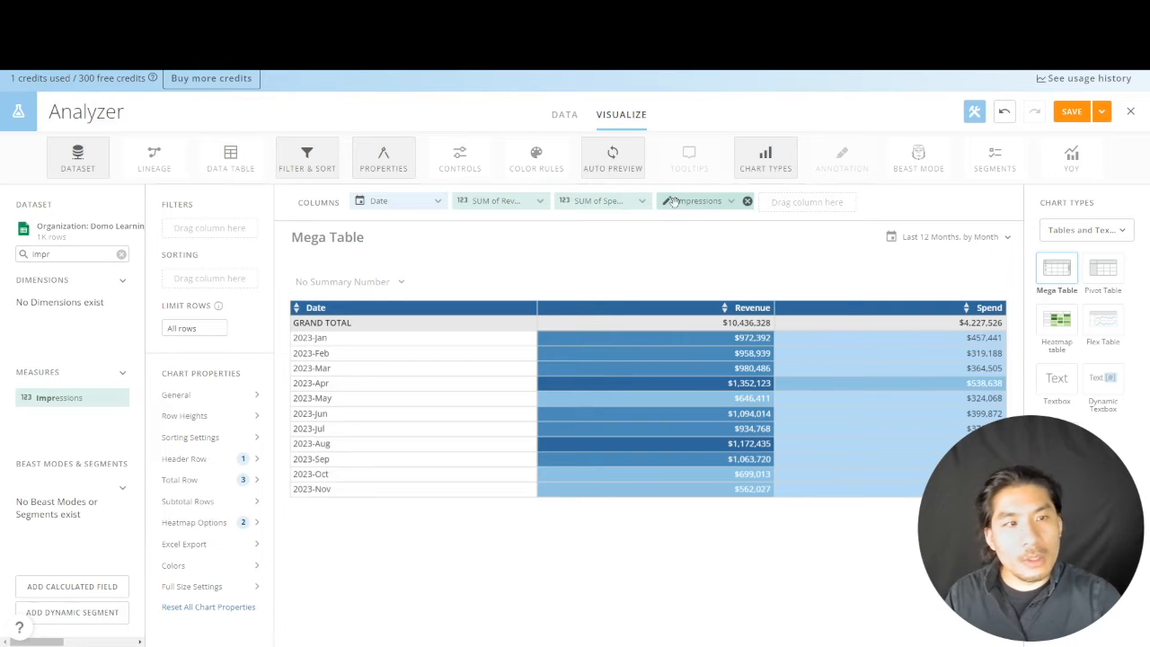
click(698, 251)
click(698, 271)
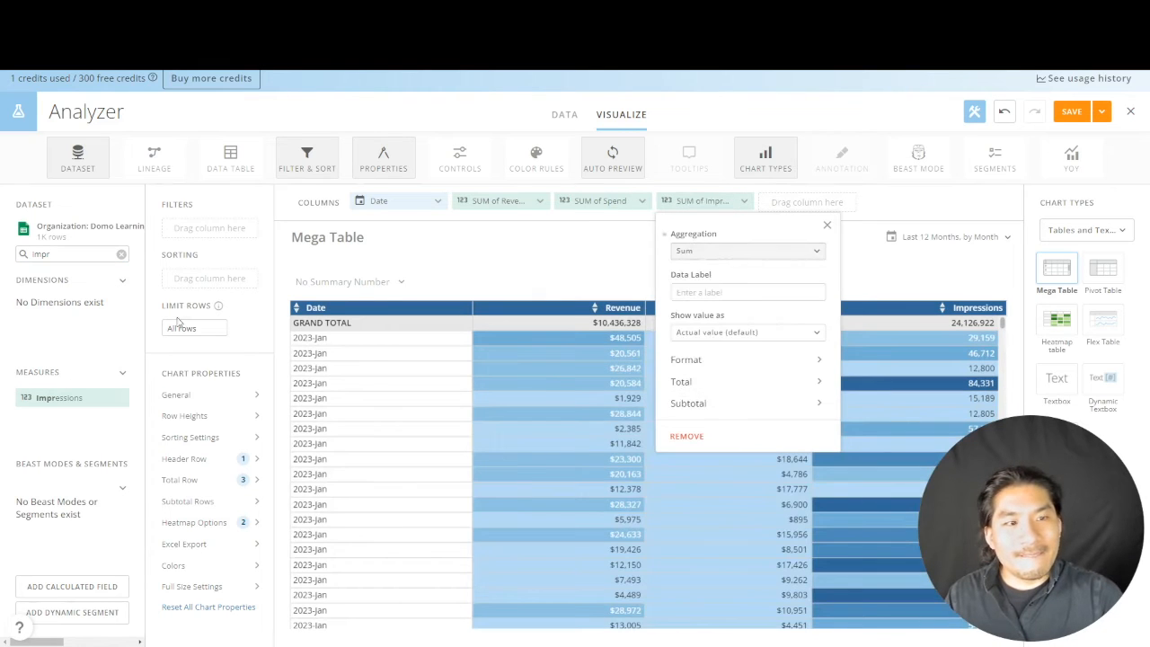
- Add the Clicks measure as a column after Impressions and aggregate it by Sum
click(74, 256)
text(cl)
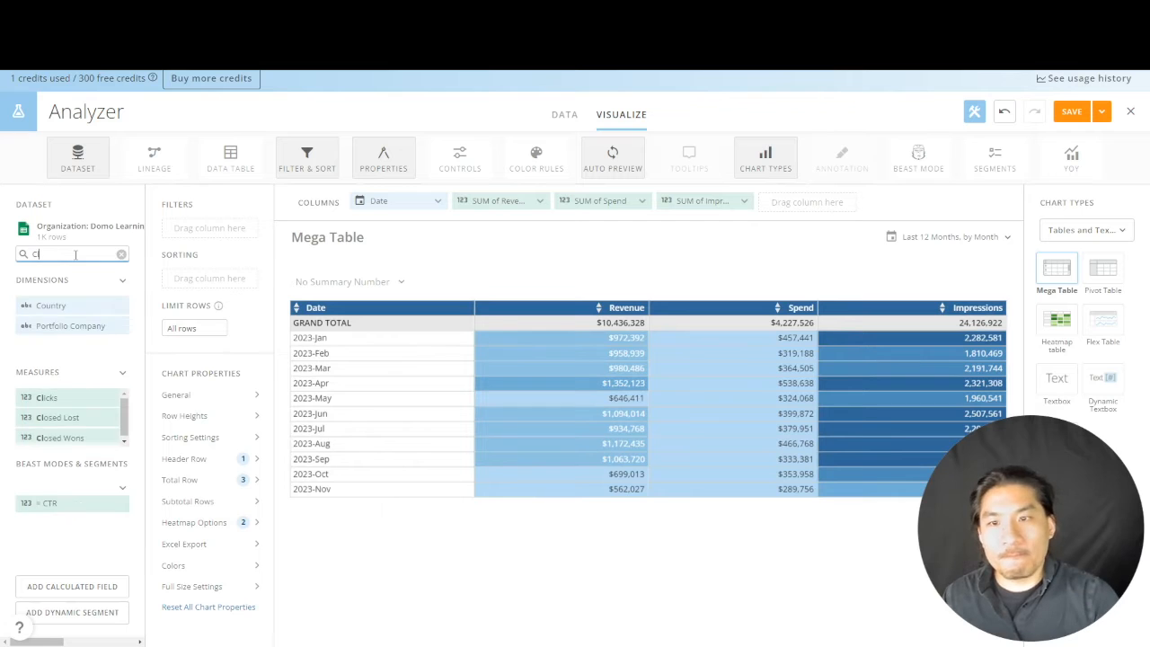
drag(79, 393, 849, 206)
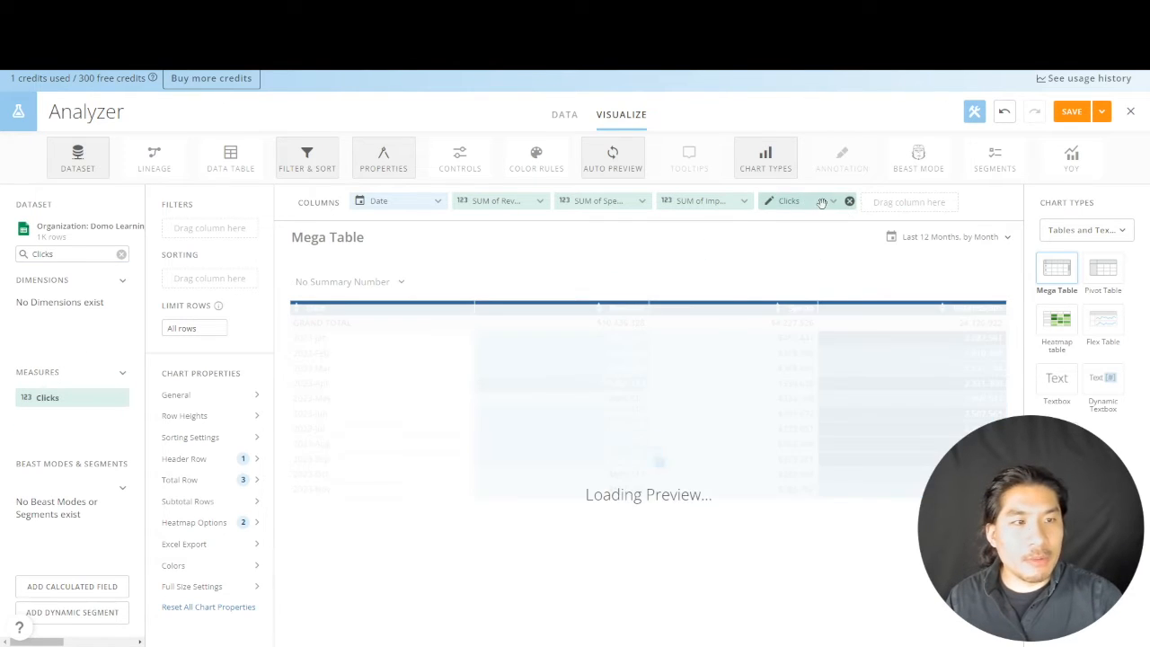
click(814, 200)
click(827, 251)
click(835, 284)
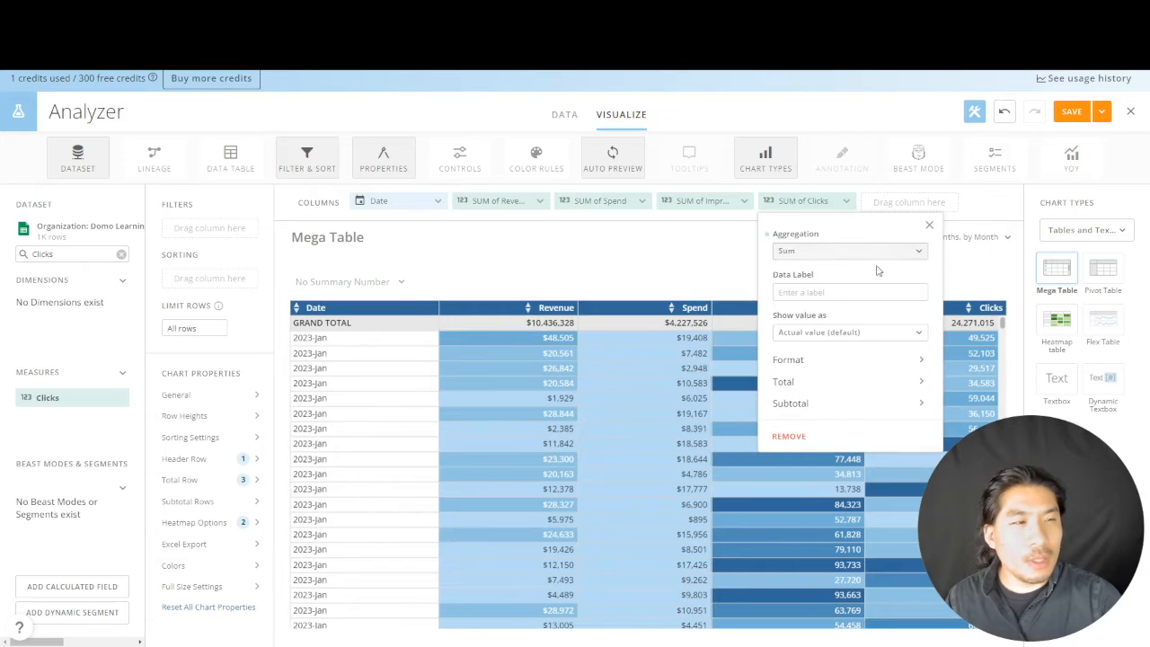
click(930, 224)
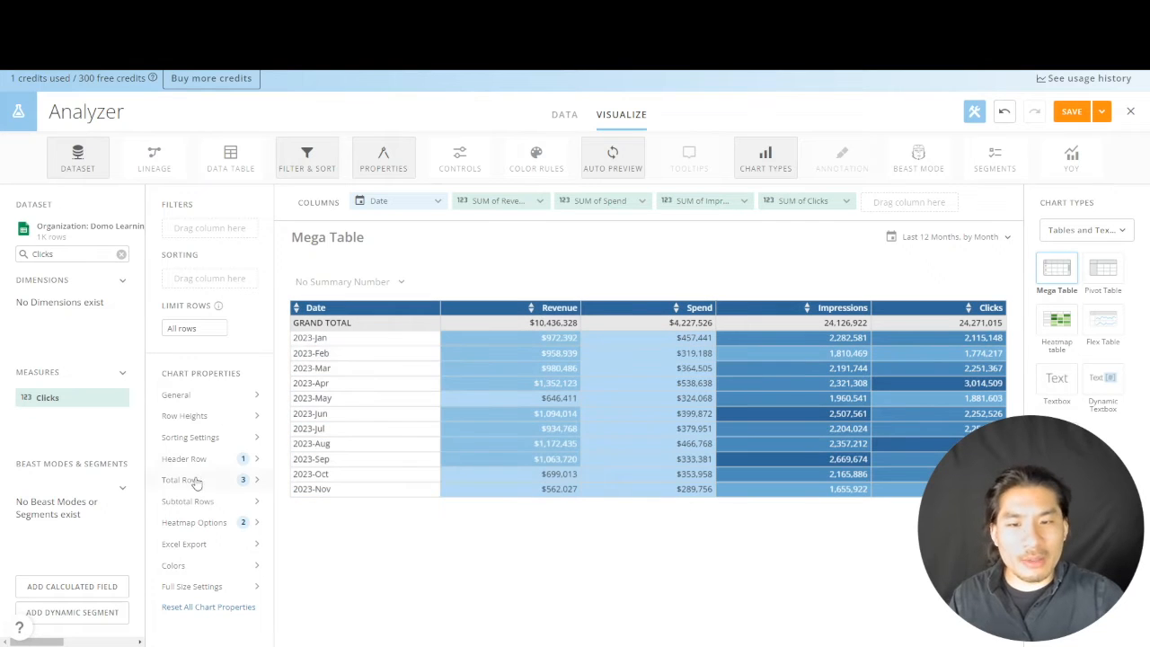
- Turn on independent column ranges for the table's heatmap
click(216, 527)
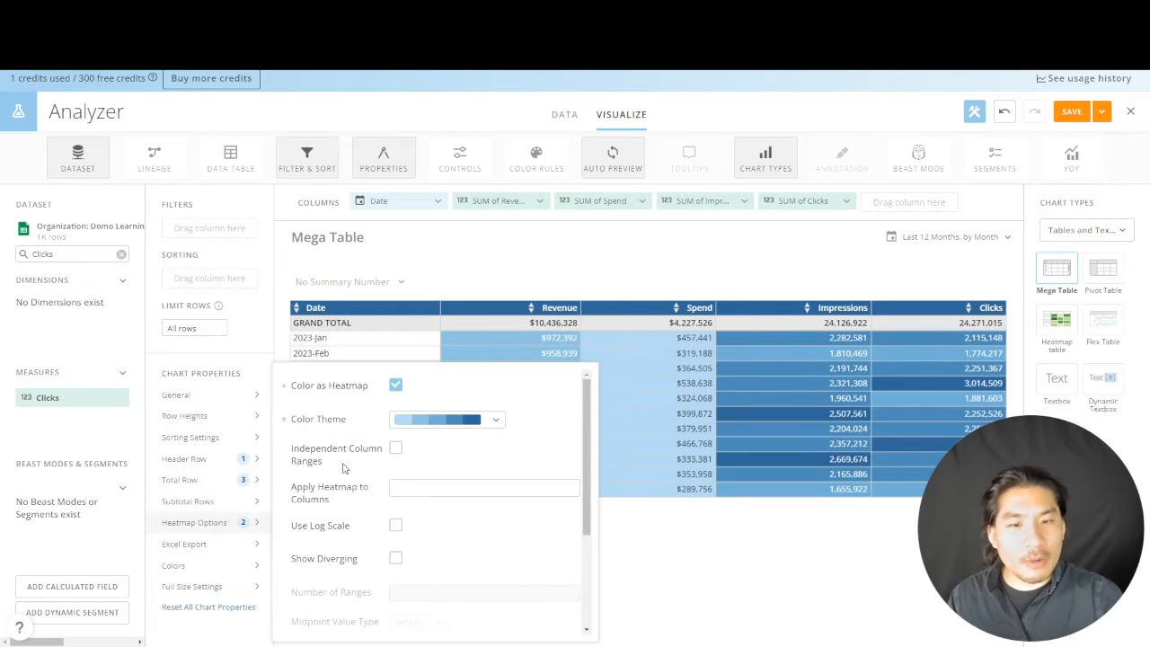
click(396, 449)
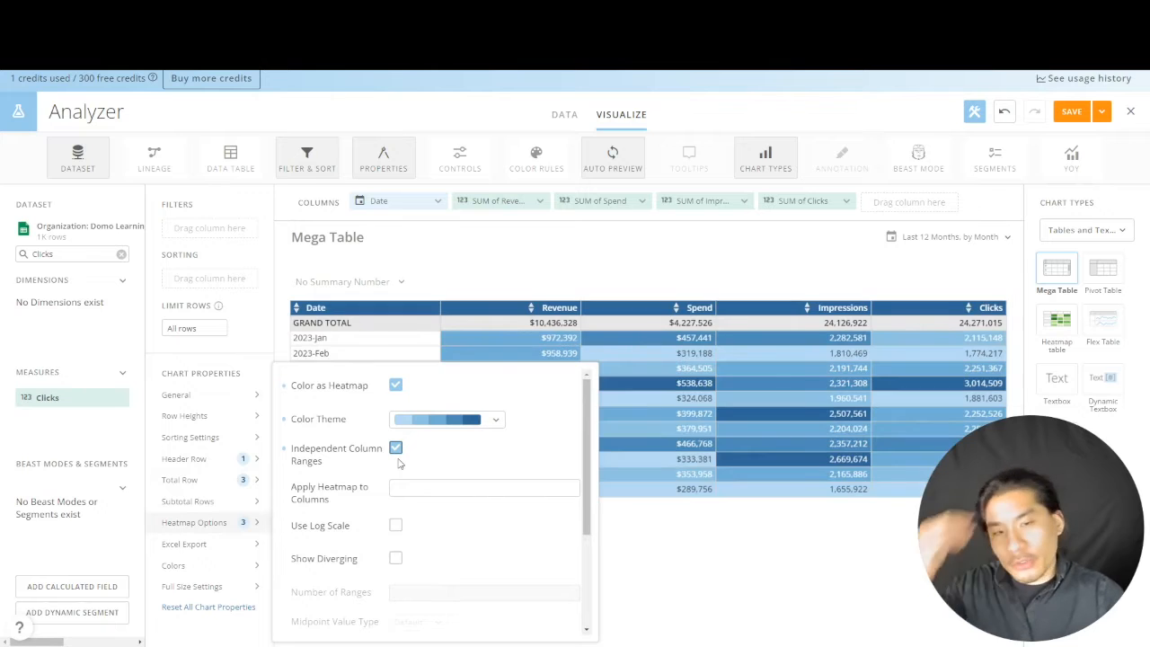
click(738, 527)
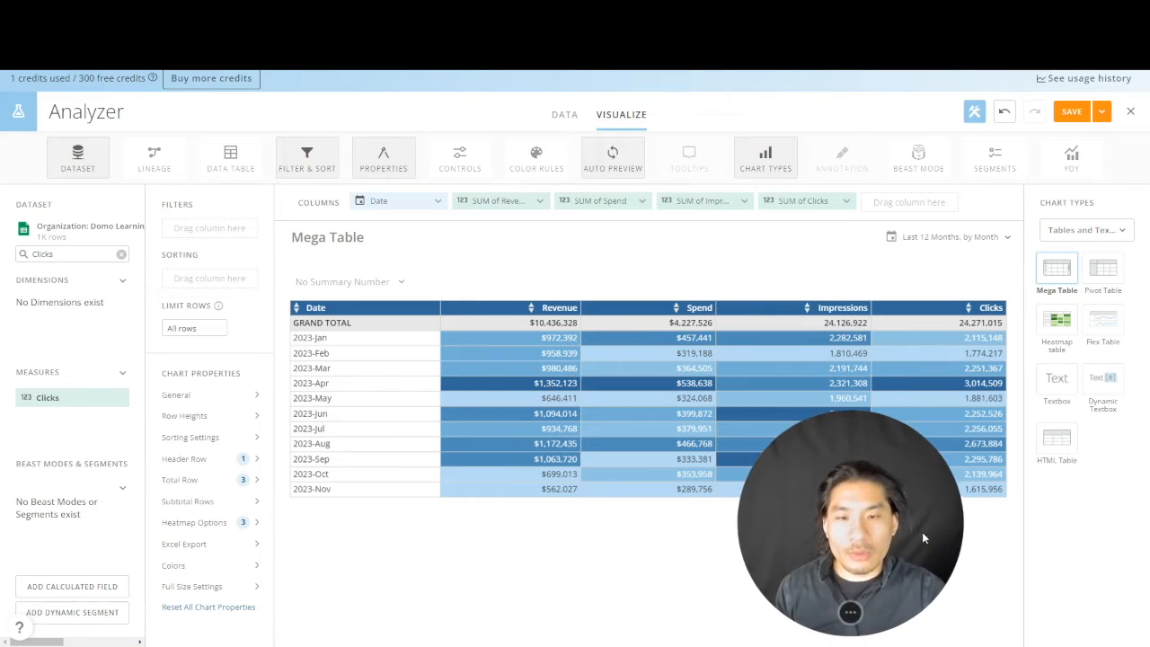
- Make the heatmap diverging, with the five-shade green upper color theme and the five-shade red lower color theme
click(232, 523)
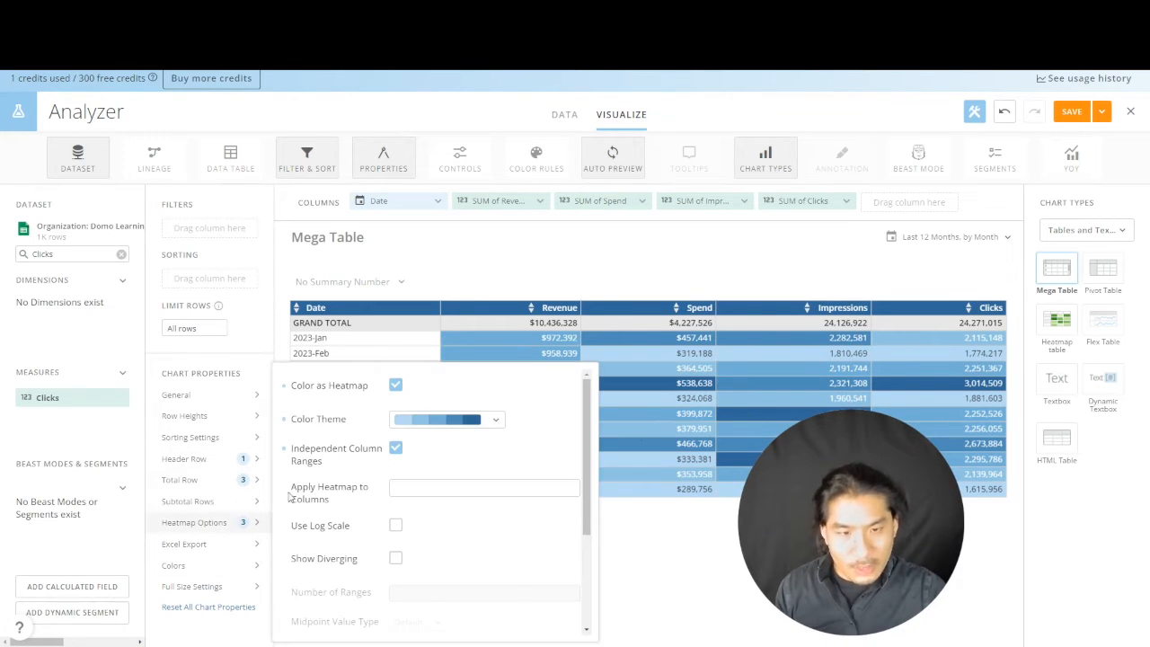
click(395, 559)
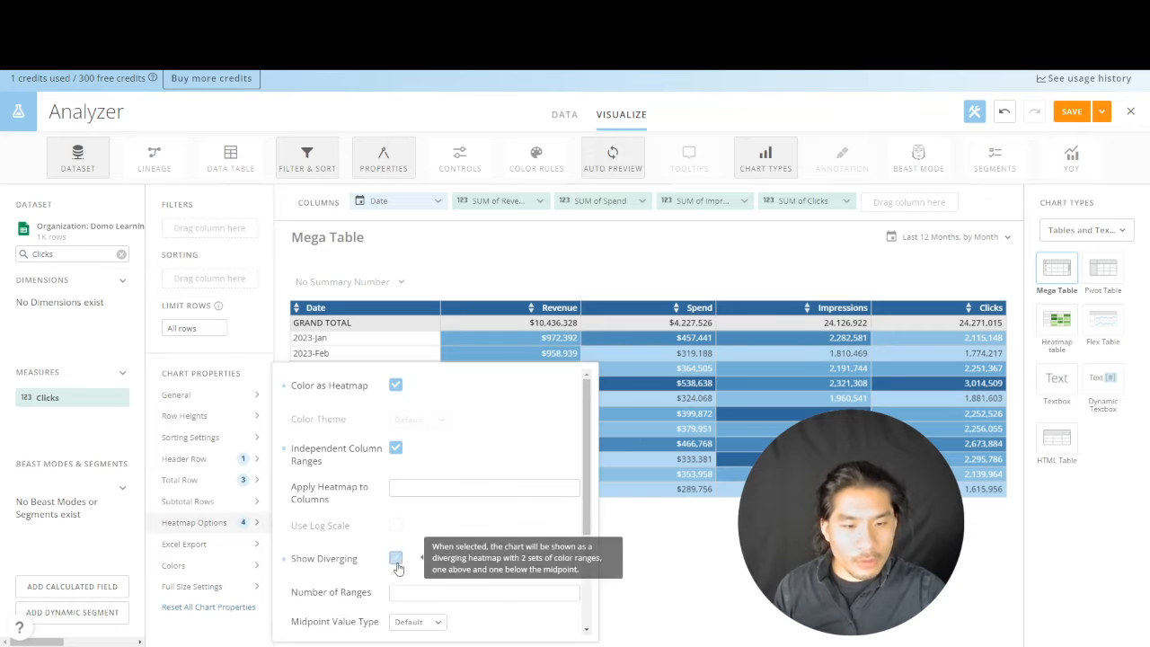
scroll(433, 525, down, 4)
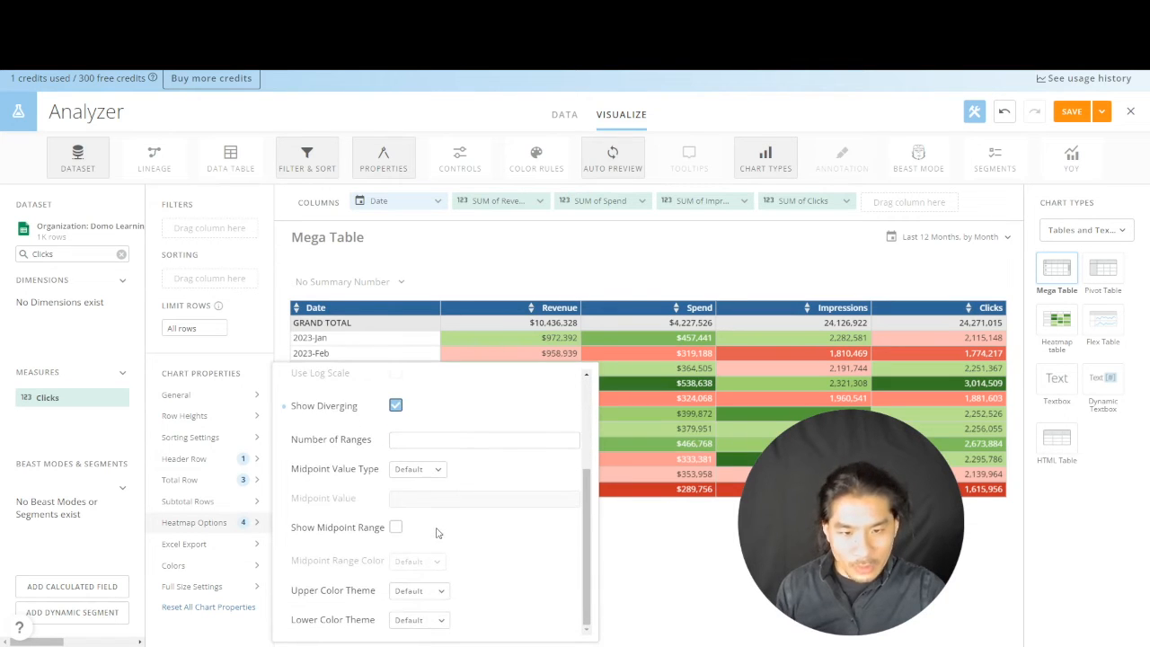
click(435, 592)
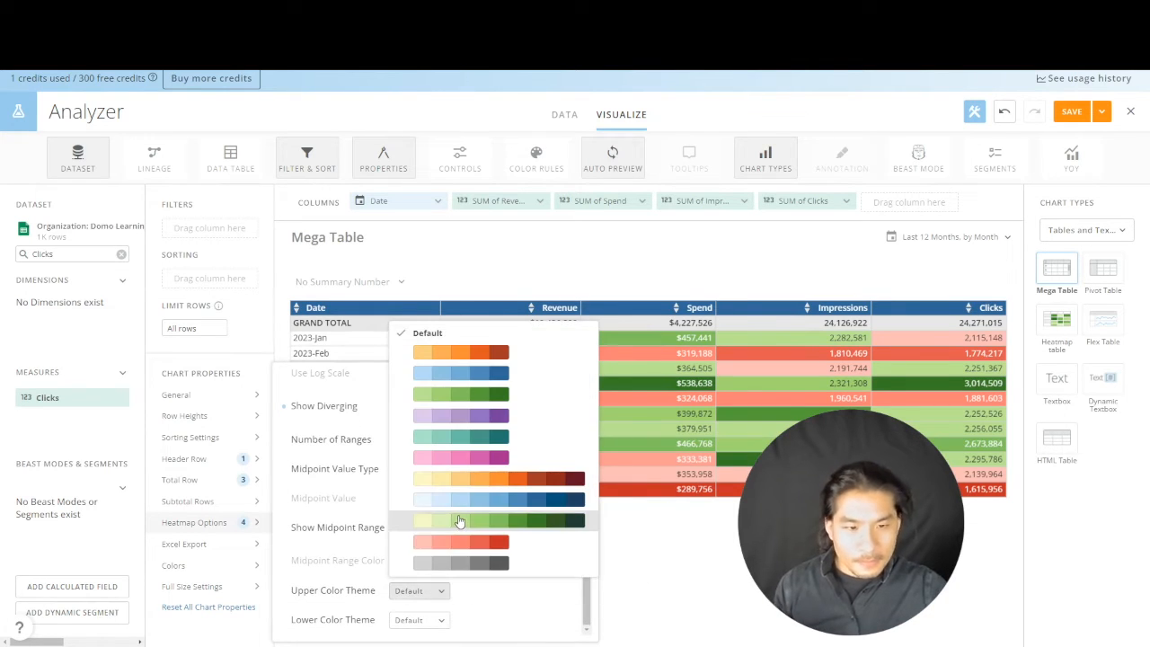
click(460, 402)
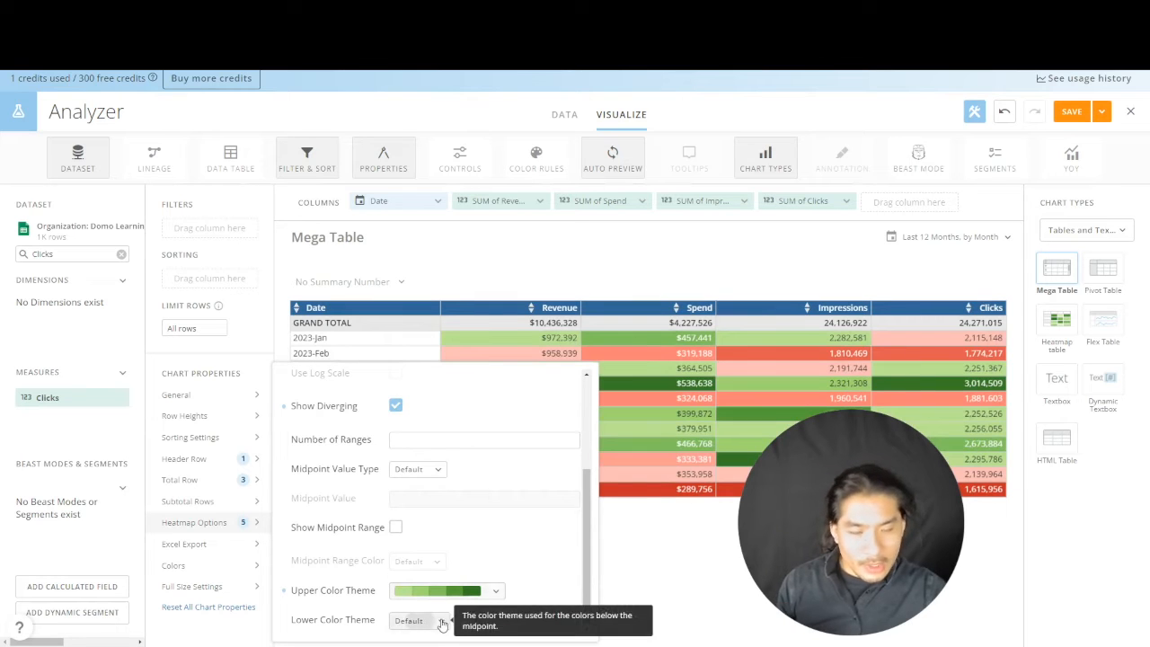
click(433, 621)
click(493, 572)
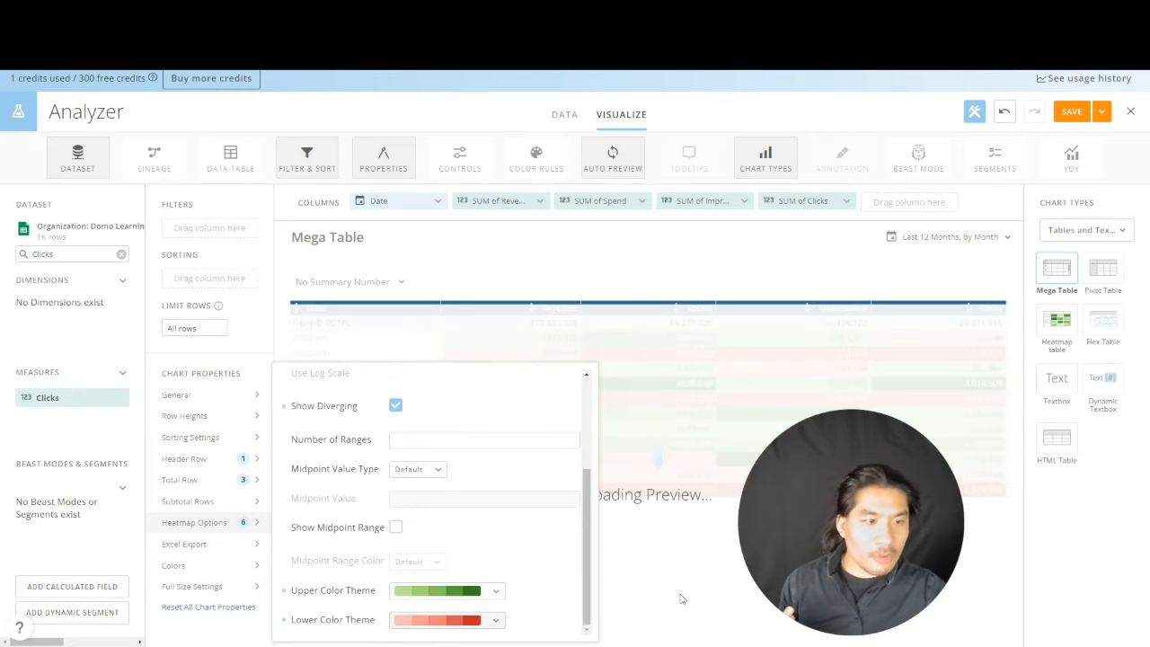
click(793, 516)
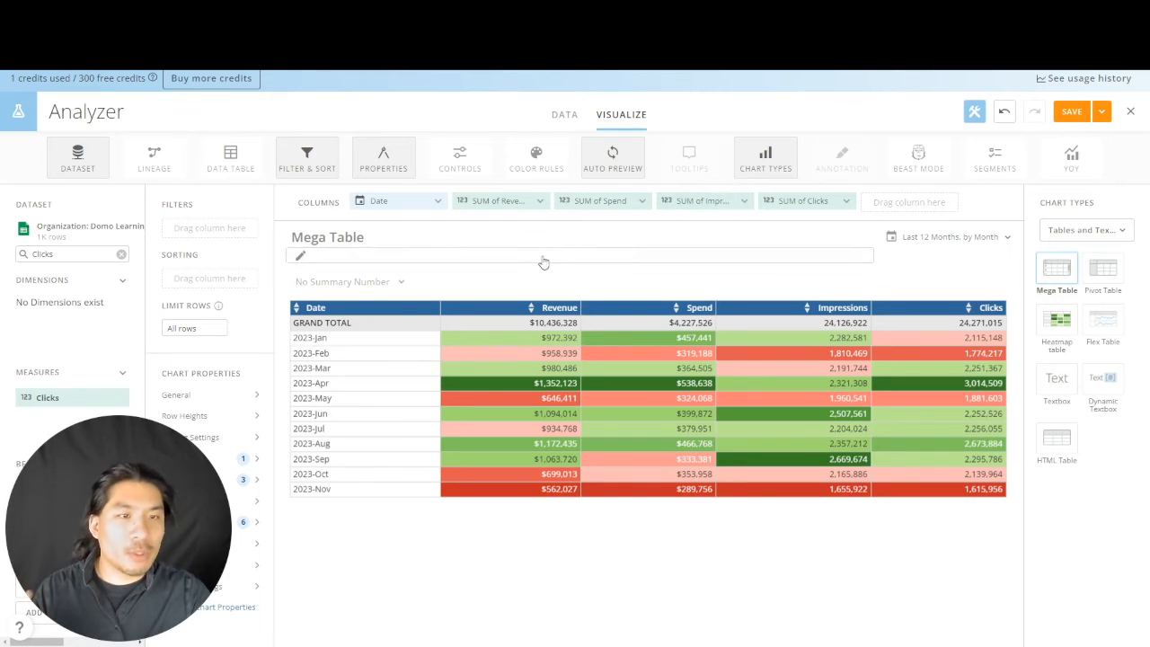
- Add the Clicks measure as a second column at the end of the table and aggregate it by Sum
drag(213, 533, 870, 534)
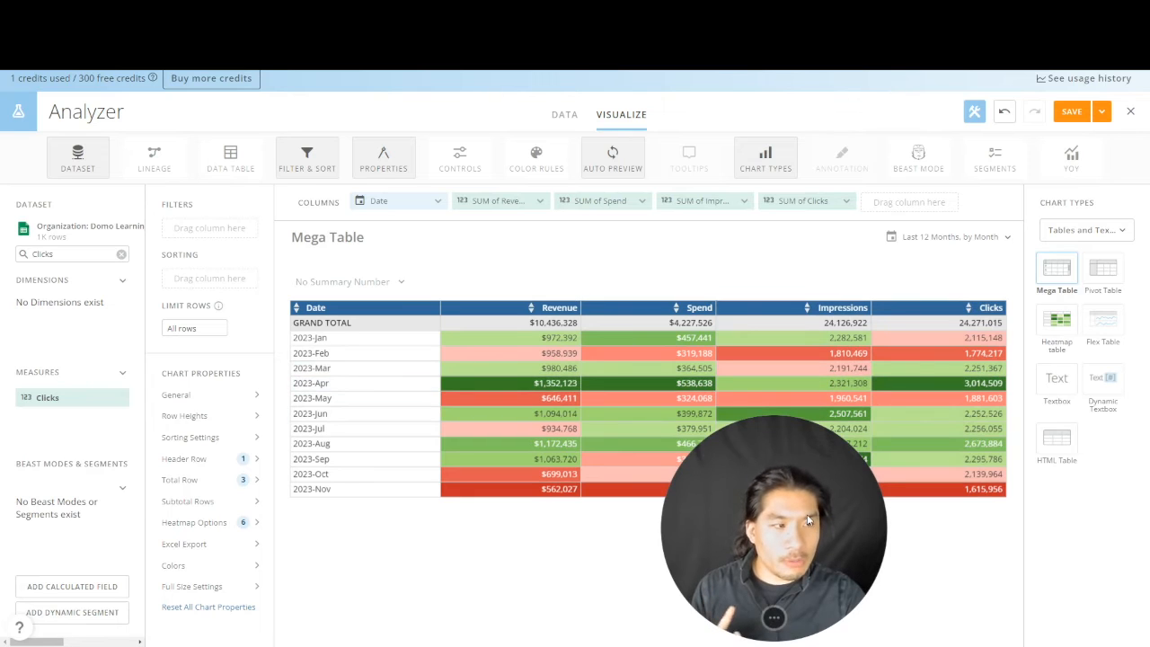
drag(79, 397, 890, 202)
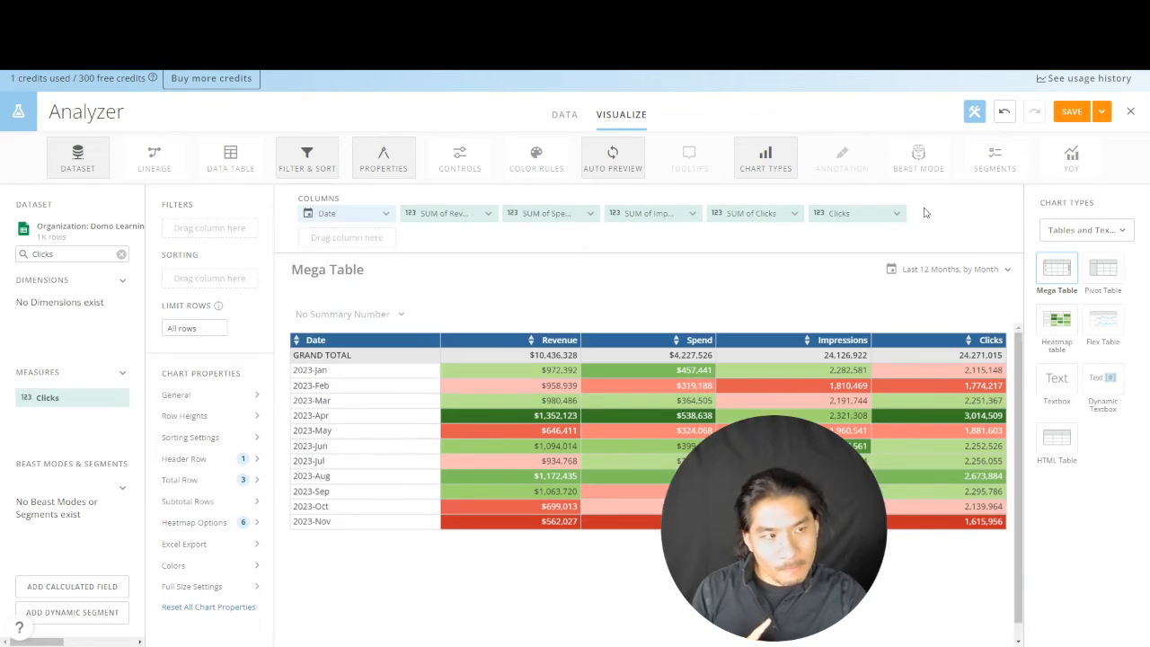
drag(726, 532, 219, 571)
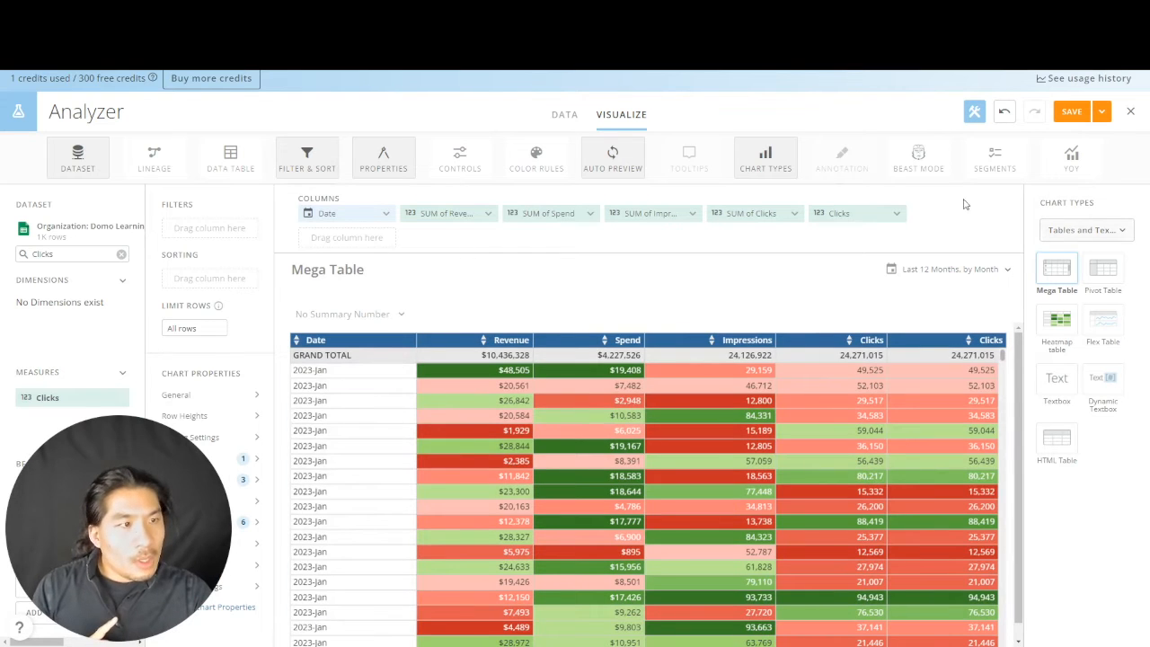
click(896, 213)
click(878, 264)
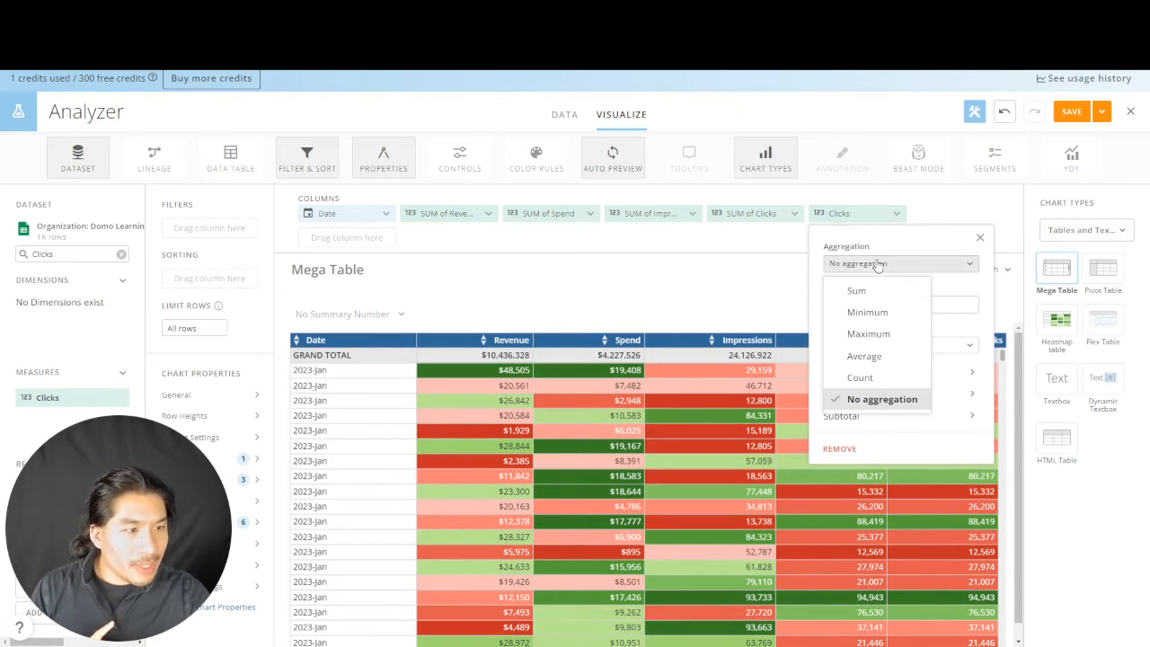
click(885, 290)
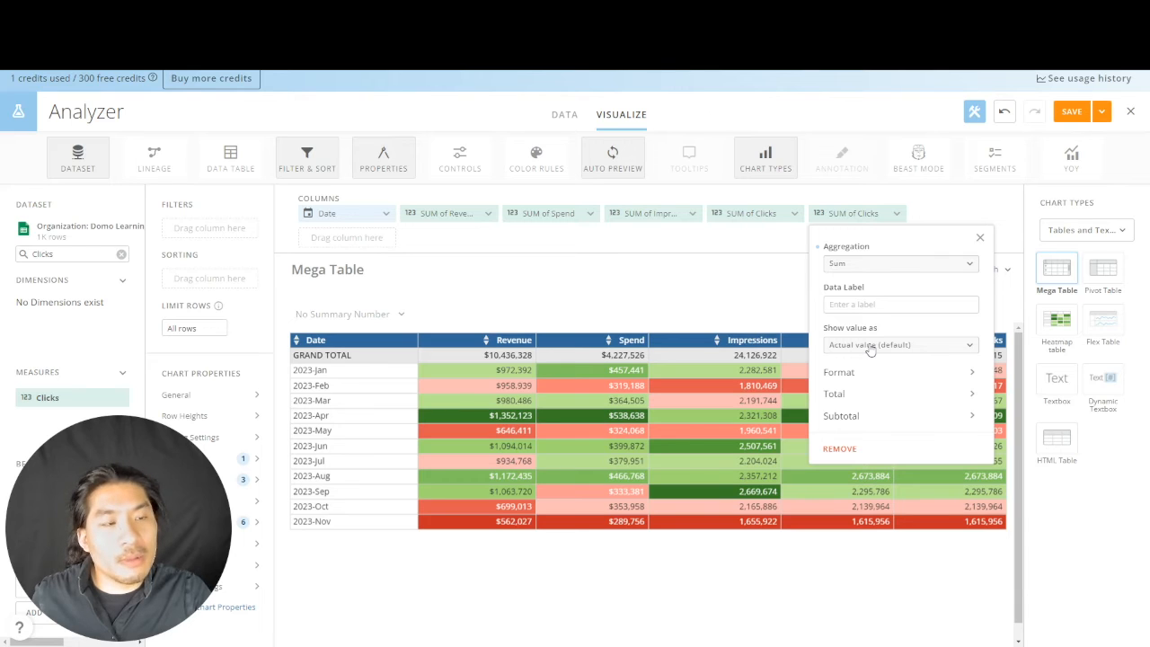
- Show the second Clicks column's values as a running total
click(870, 346)
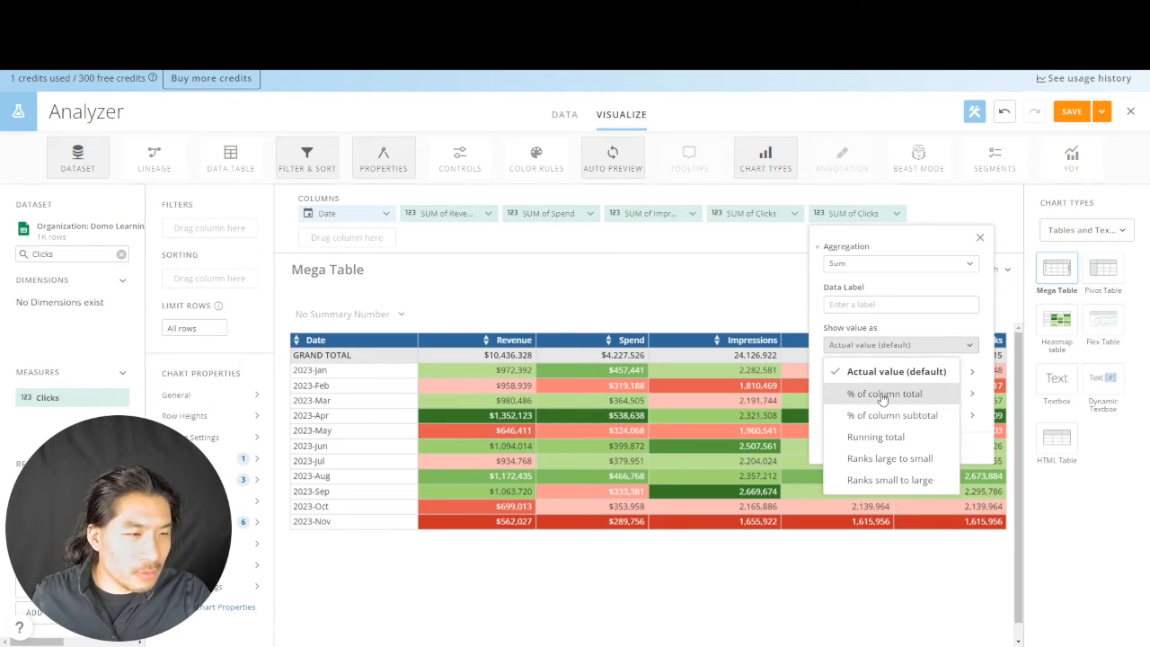
click(881, 437)
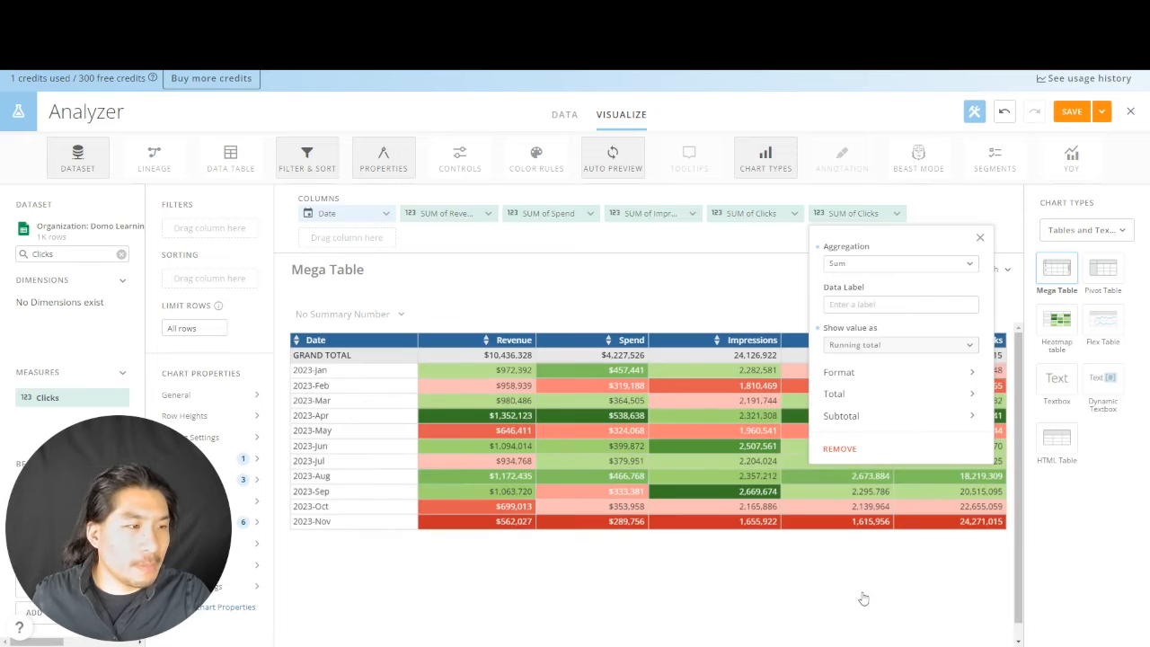
click(1014, 197)
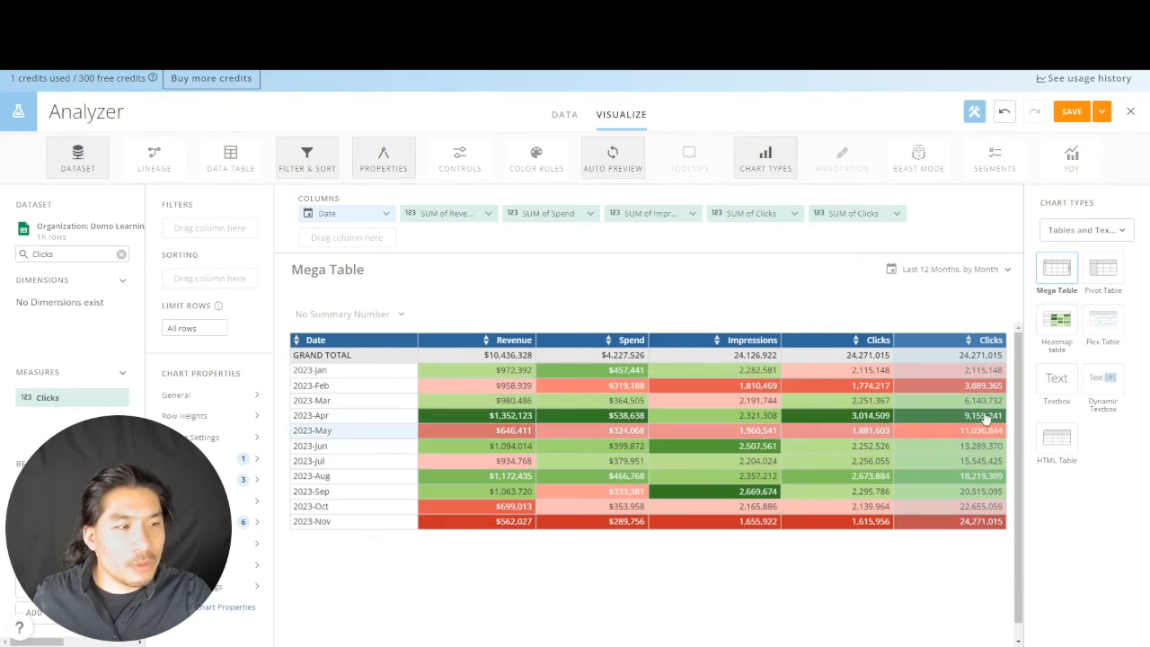
- Show the second Clicks column's values as % of column total
click(836, 215)
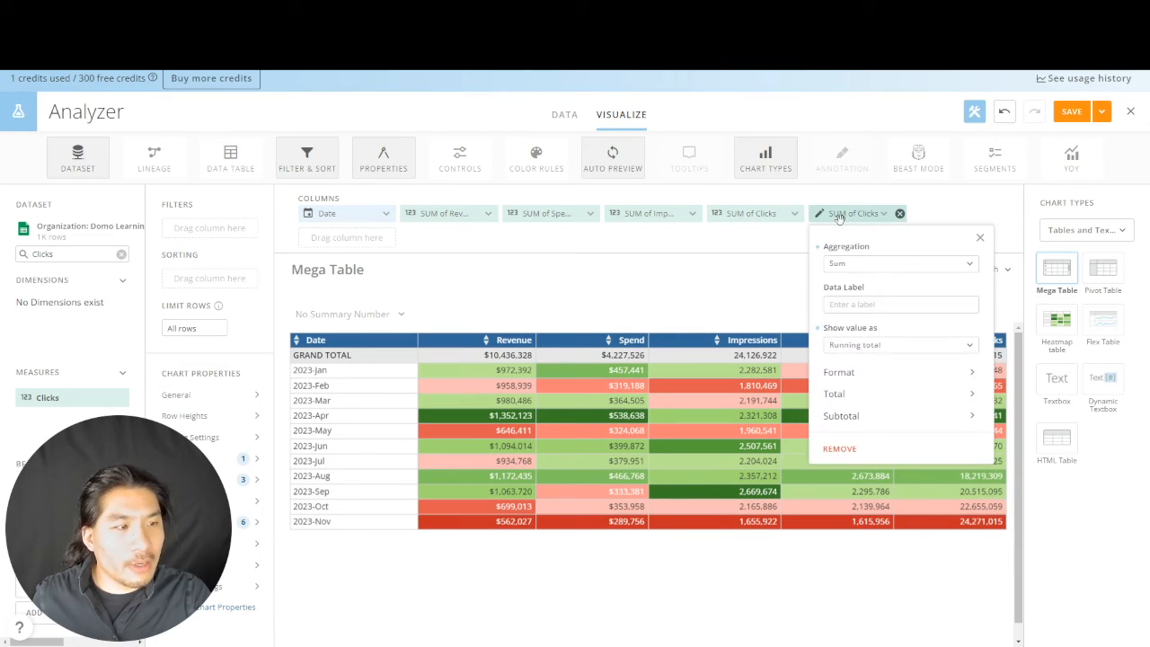
click(851, 350)
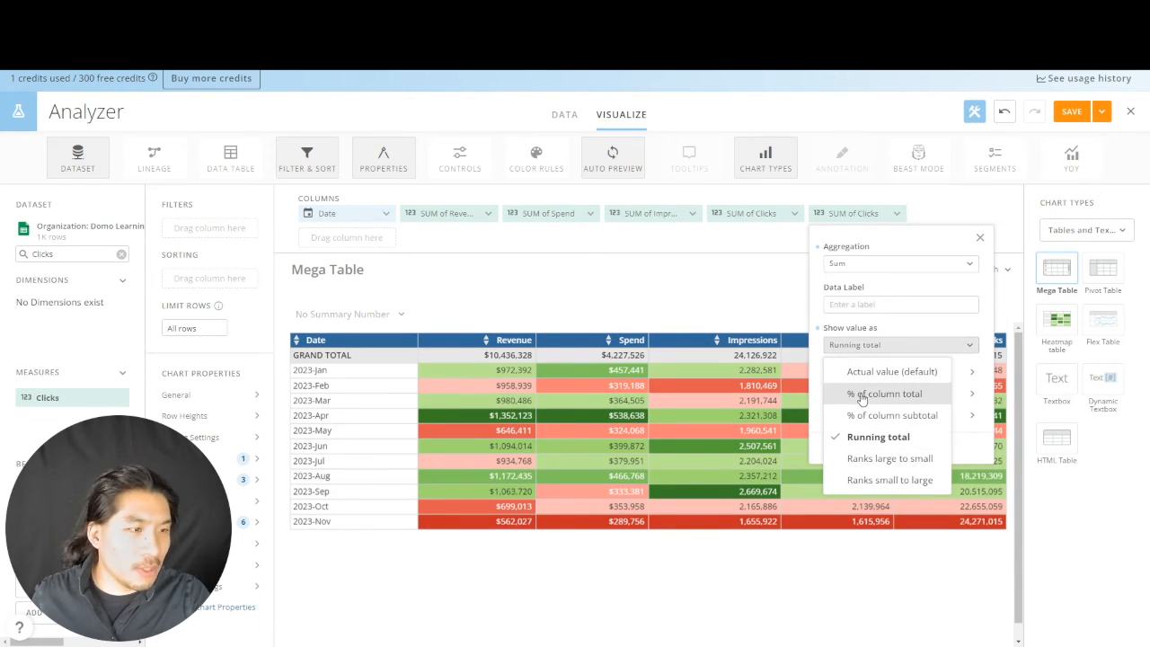
click(861, 396)
click(958, 212)
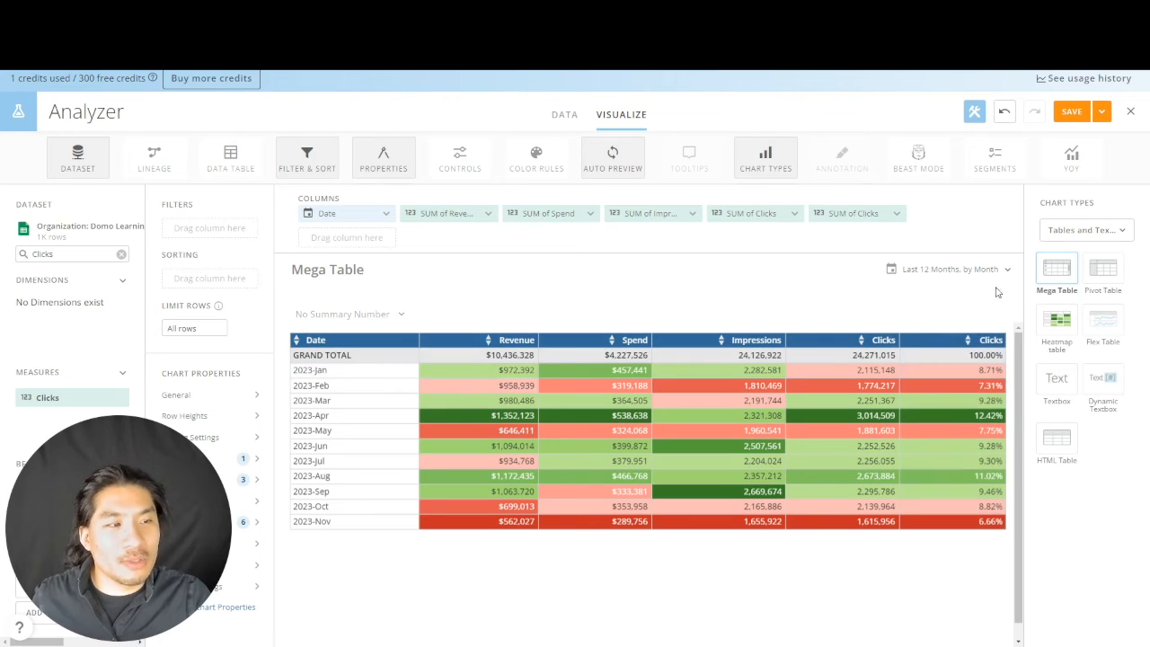
- Save and close the Mega Table card, and save a copy titled Textbox to the Cards Practice dashboard
click(1103, 114)
click(1085, 185)
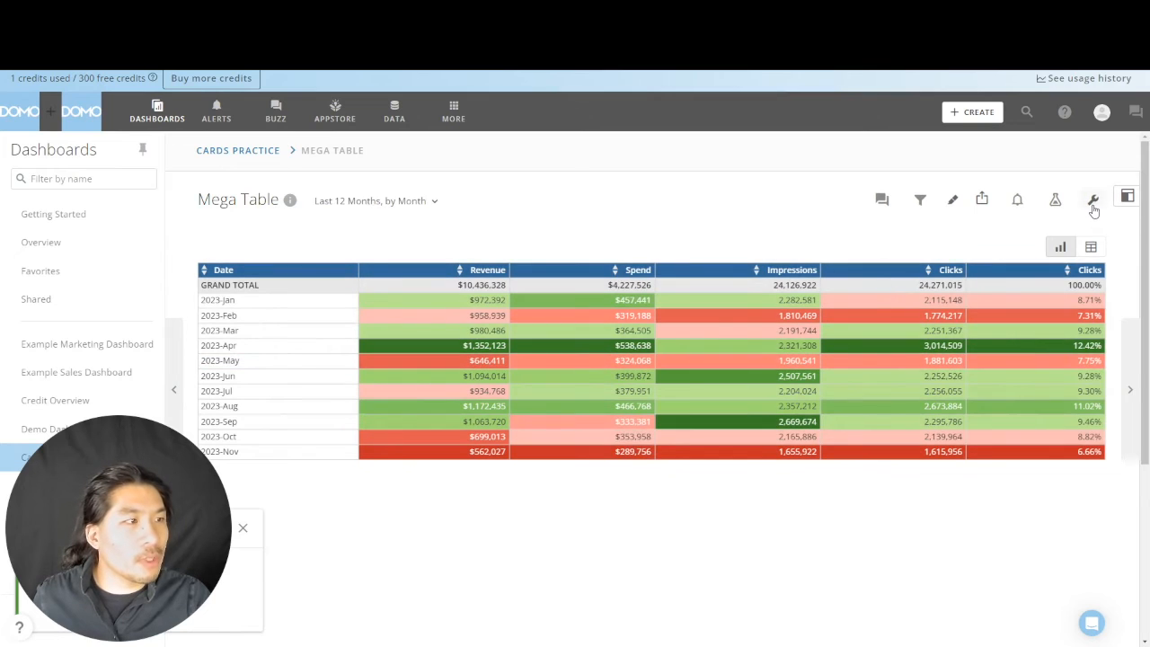
click(1093, 203)
click(1067, 440)
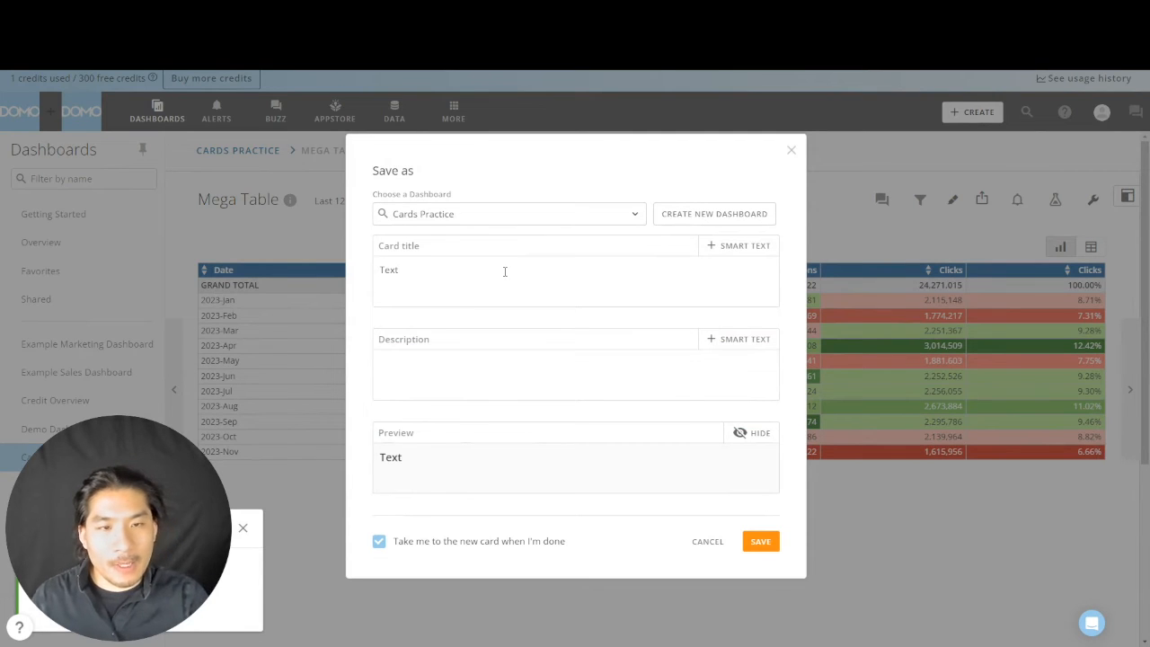
click(755, 539)
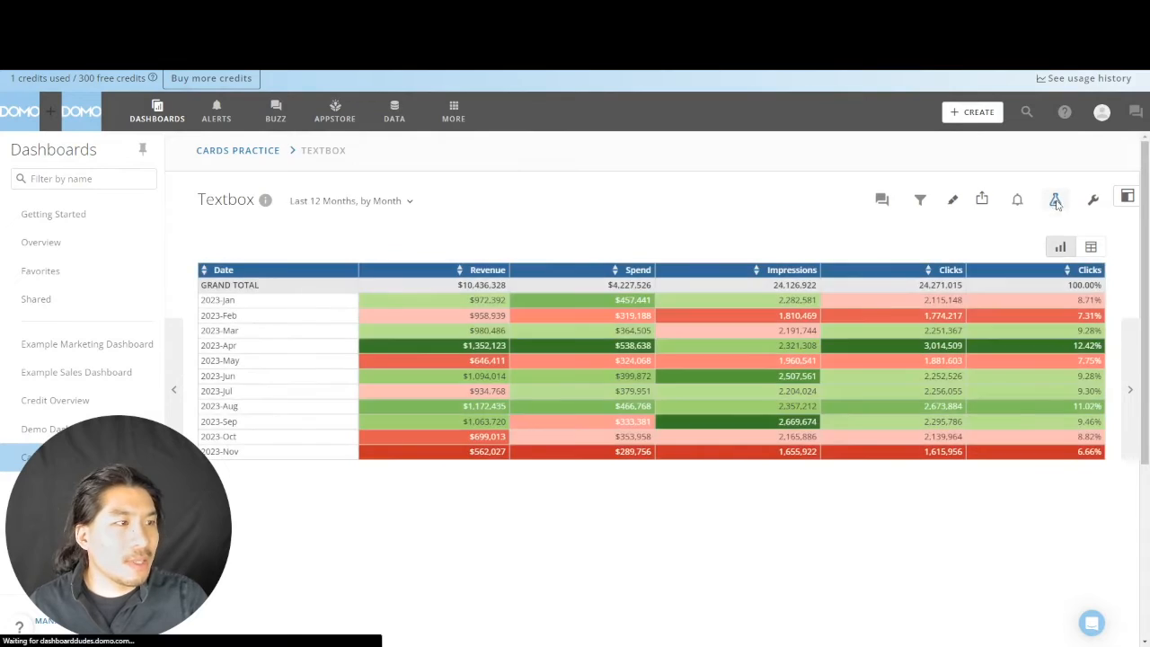
- Change the copied card's chart type to Textbox and use the Portfolio Company dimension as its text
click(1054, 199)
click(1112, 228)
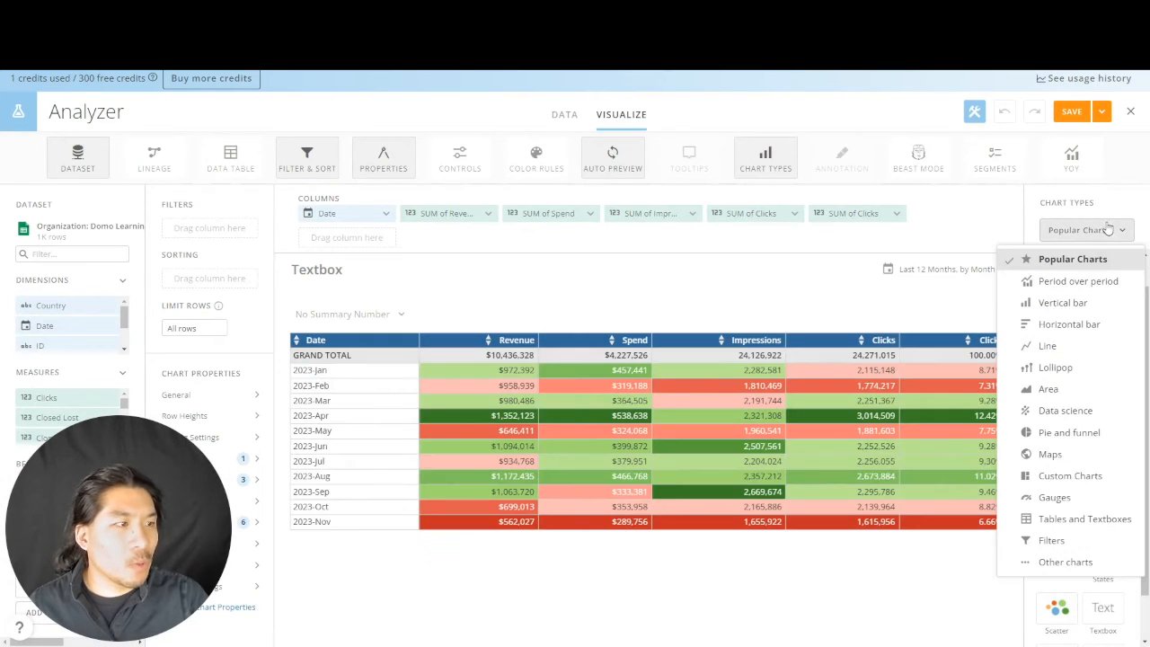
click(1075, 521)
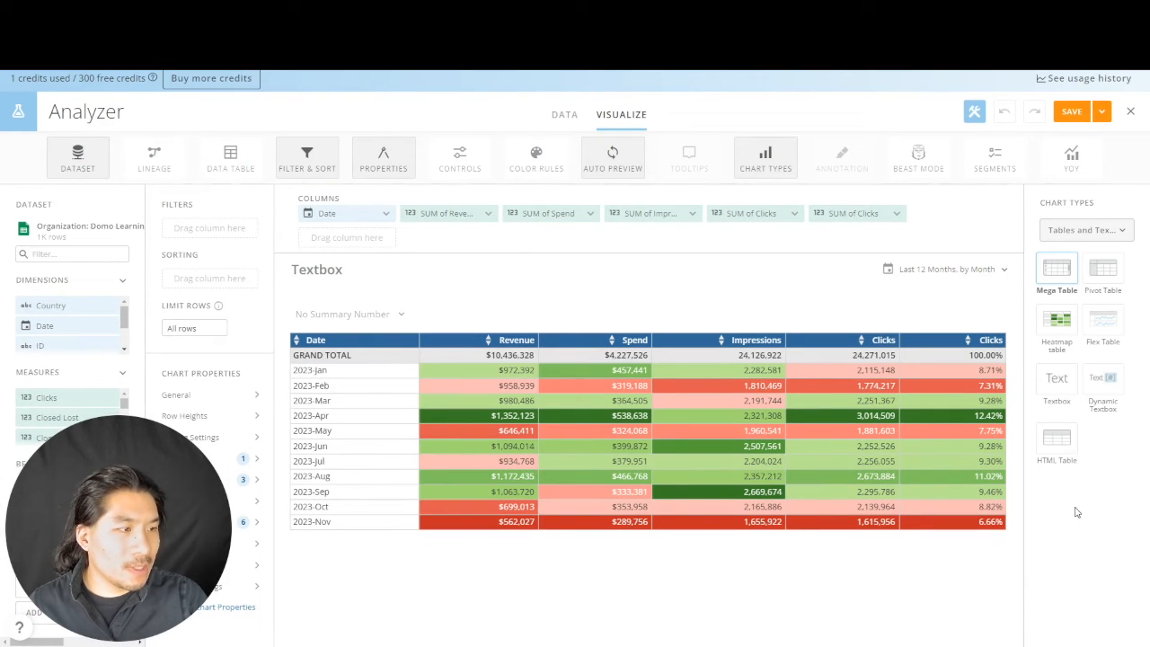
click(1057, 384)
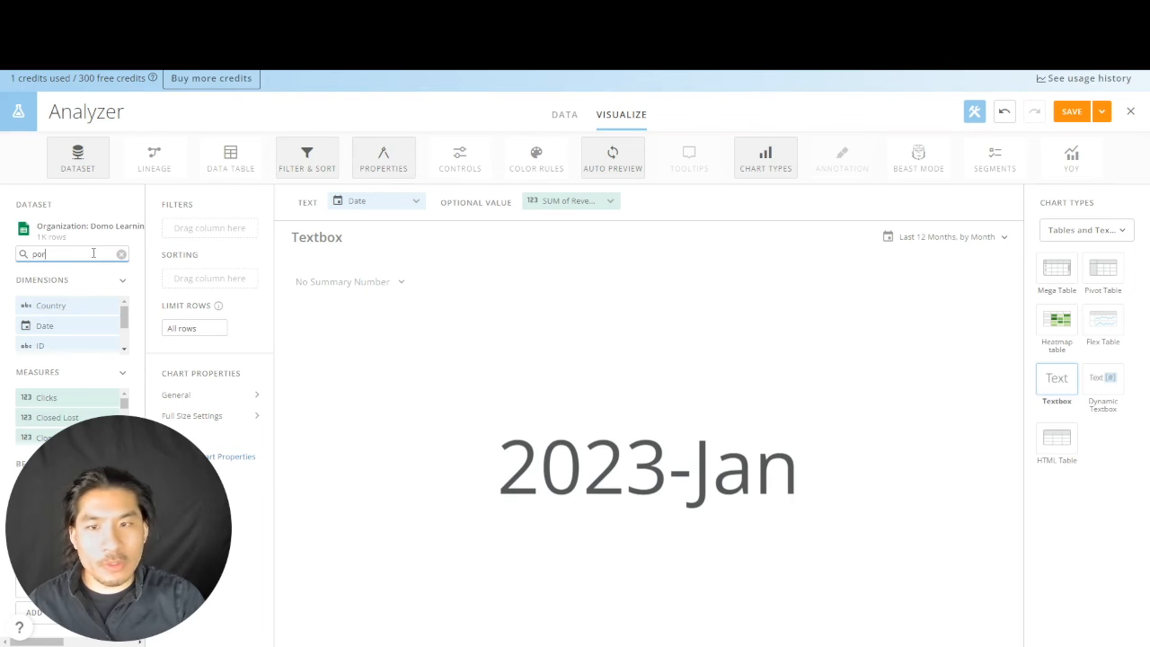
drag(71, 305, 413, 210)
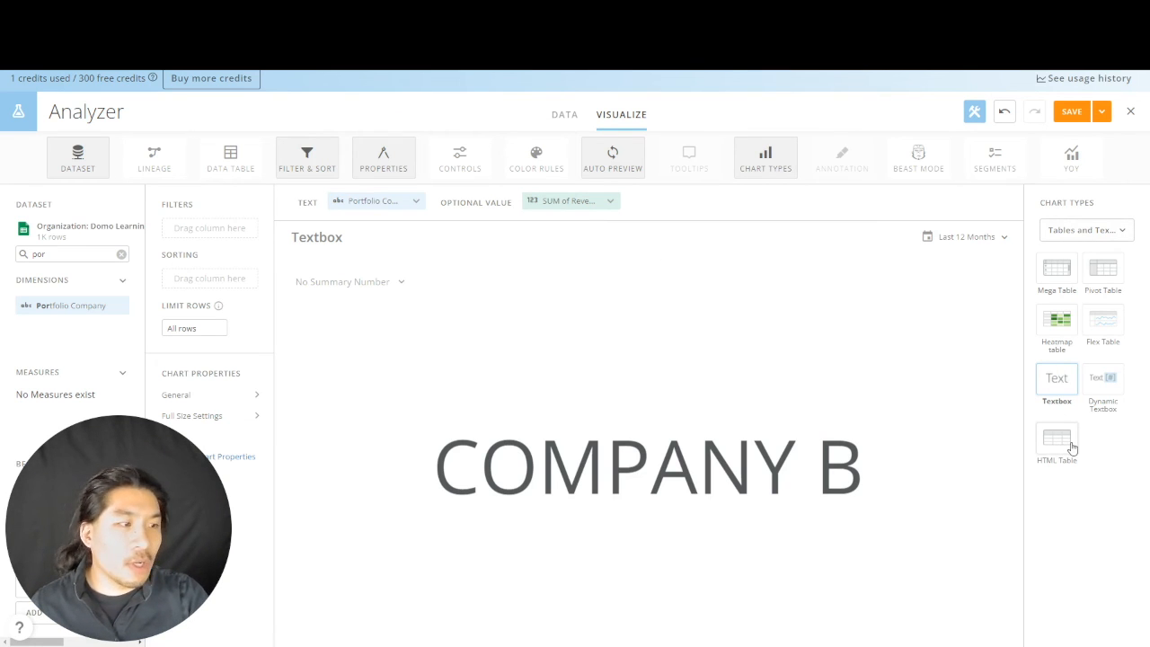
- Save and close the Textbox card and return to the Cards Practice dashboard
click(1102, 112)
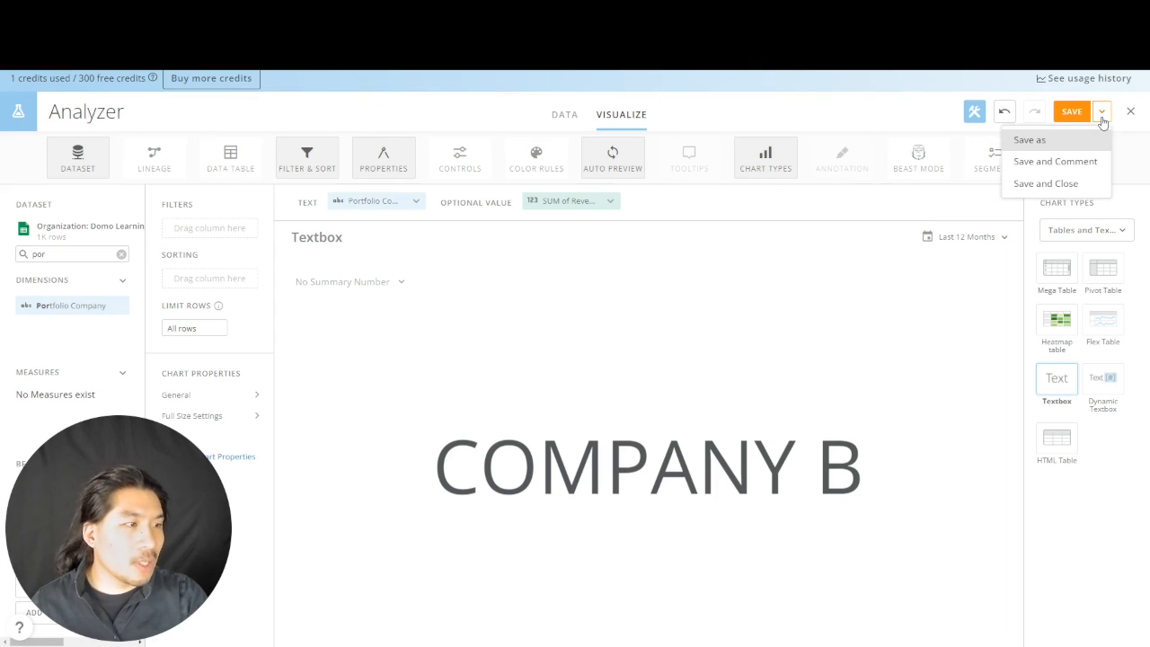
click(1083, 182)
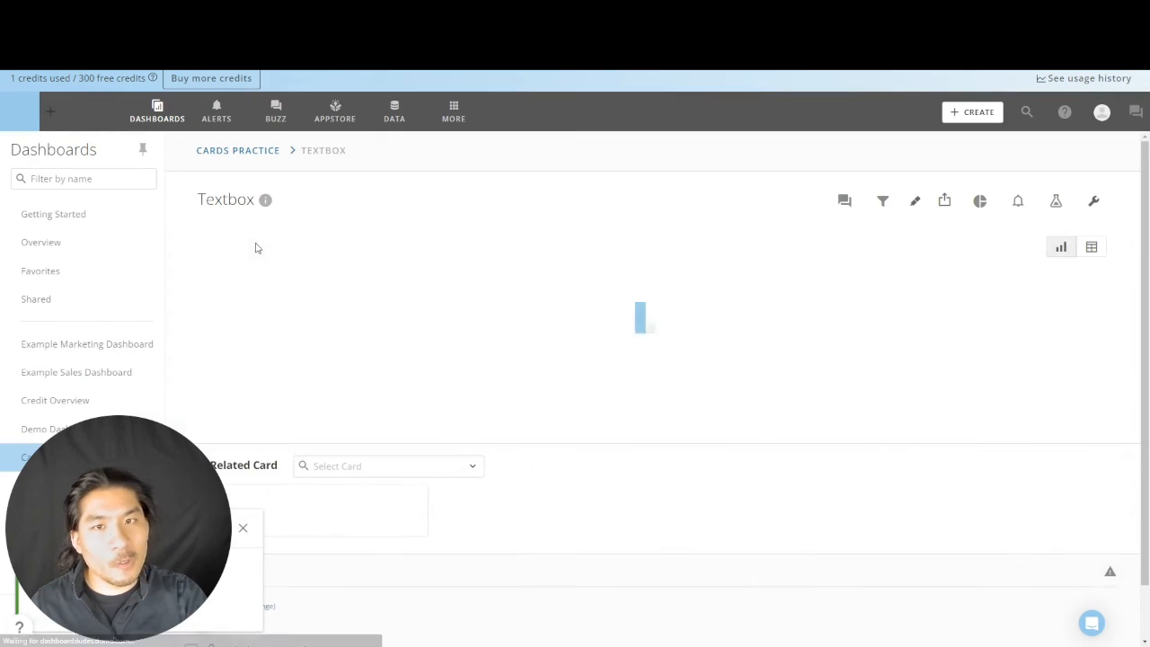
click(252, 151)
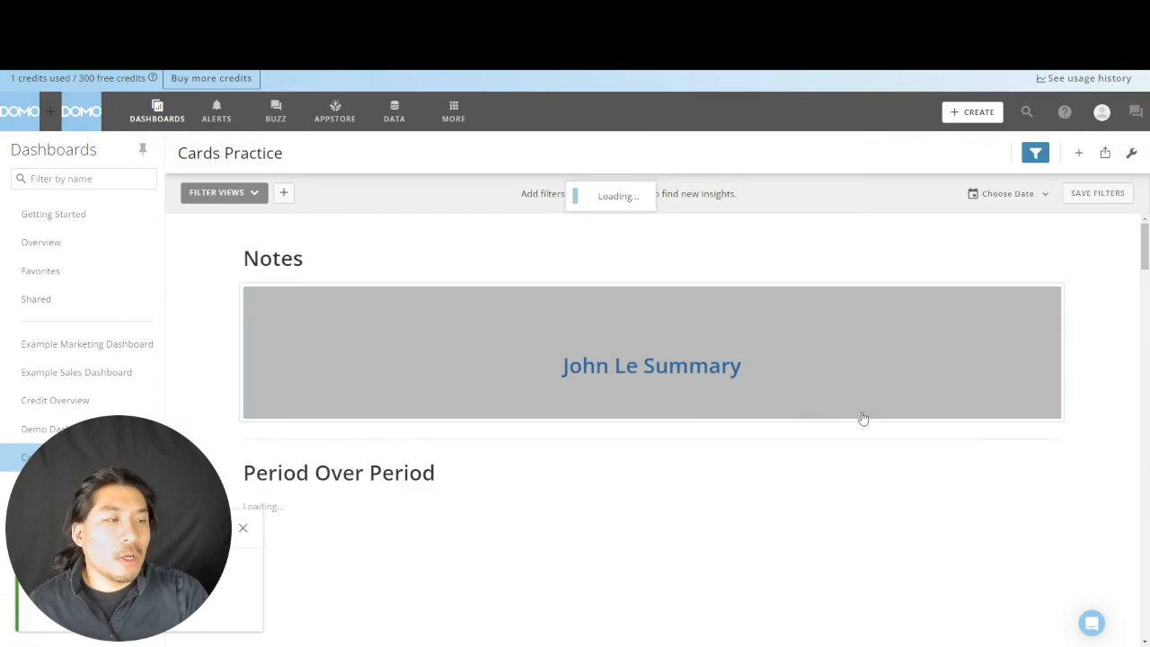
- Edit the dashboard layout to place the Mega Table and Textbox cards side by side under the Tables and Textboxes heading
scroll(1105, 334, down, 5)
scroll(1105, 335, down, 20)
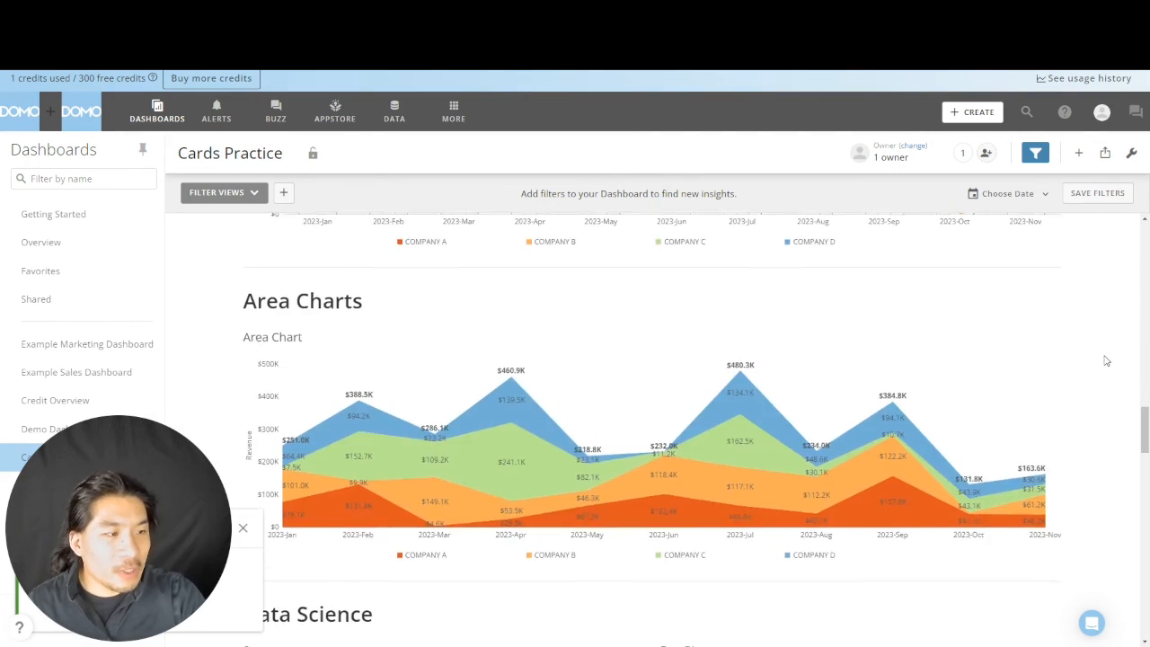
scroll(1110, 371, down, 2)
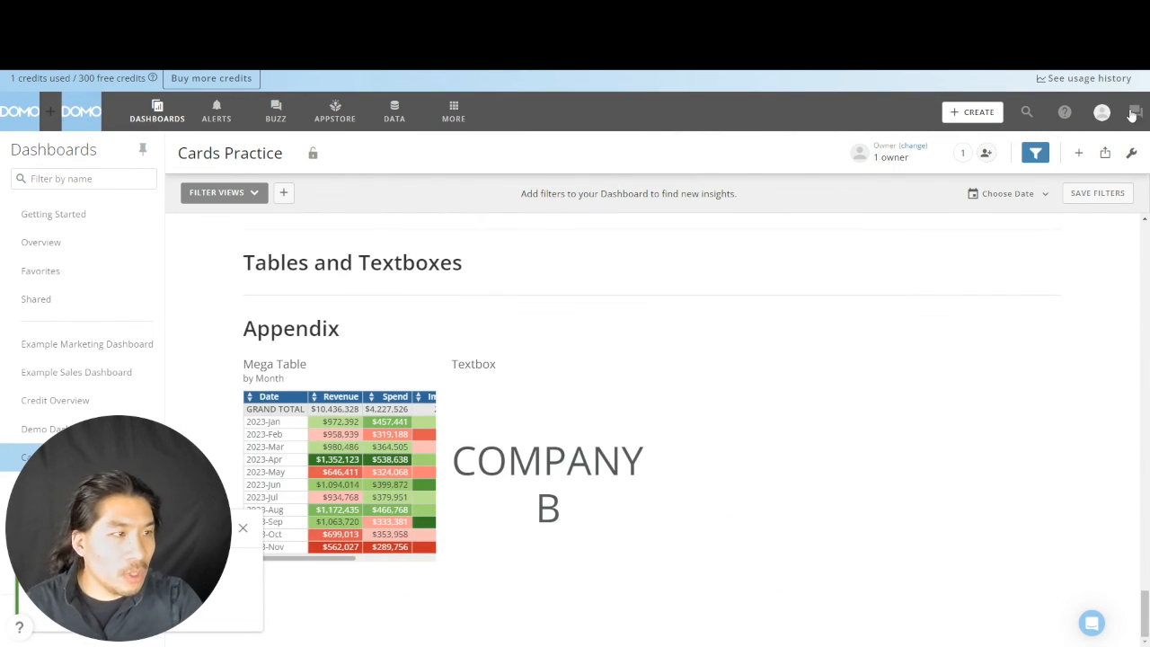
click(1131, 155)
click(1074, 184)
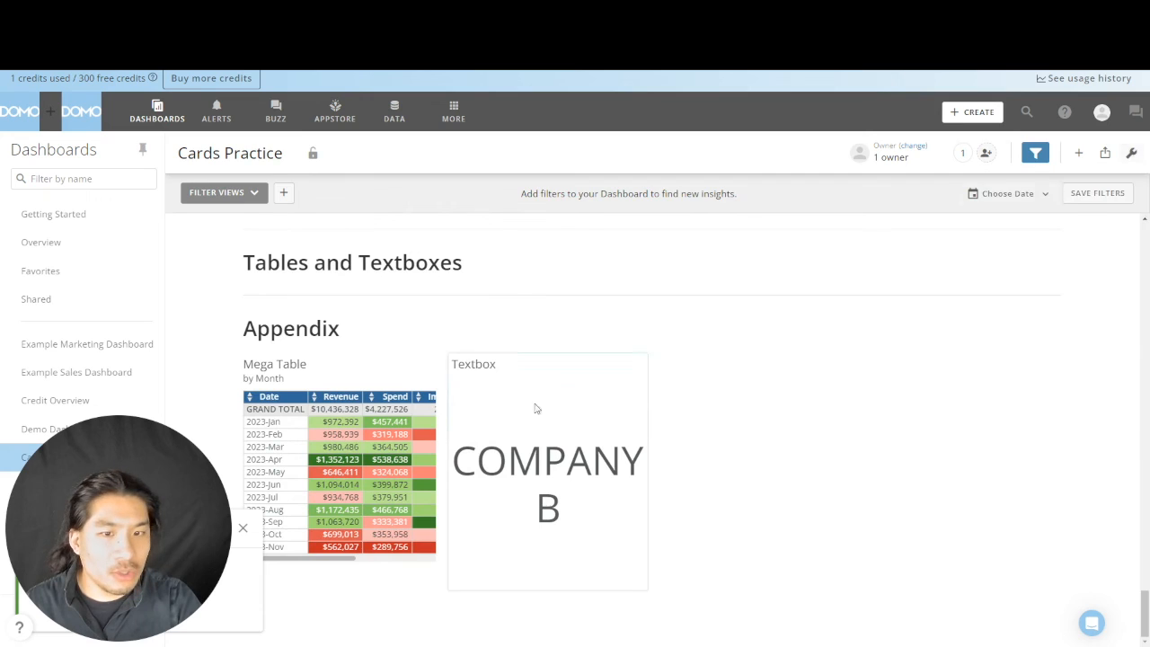
drag(310, 469, 390, 483)
scroll(390, 494, down, 4)
drag(333, 553, 680, 441)
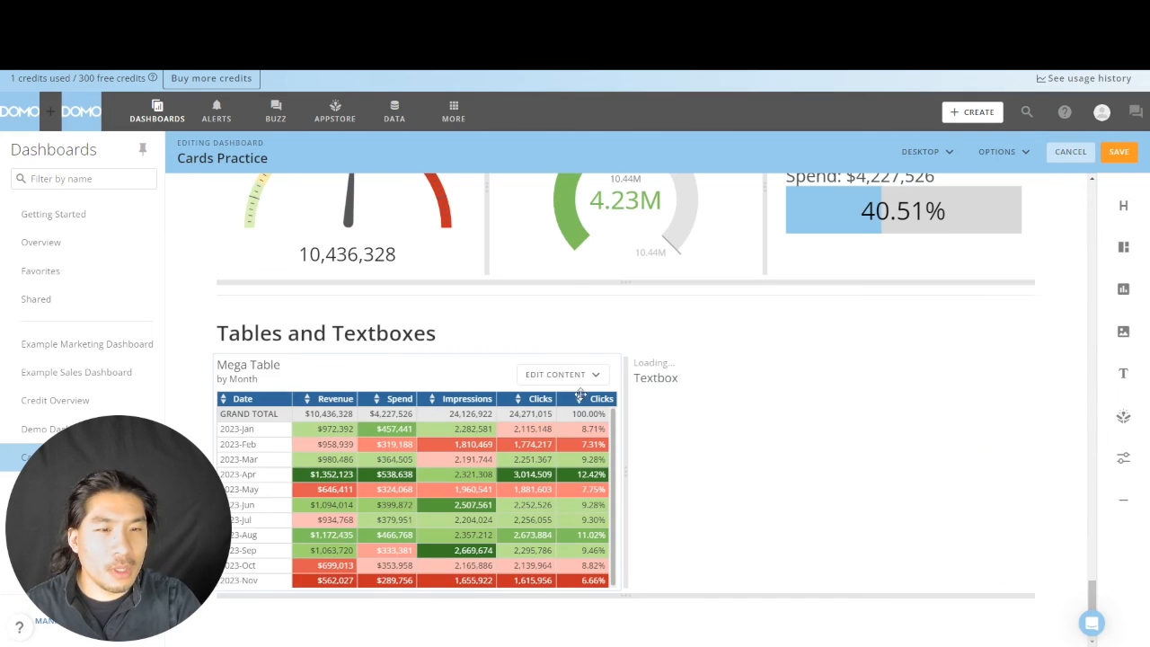
- Hide the timeframe on the Mega Table card and save the dashboard layout
click(577, 376)
click(575, 469)
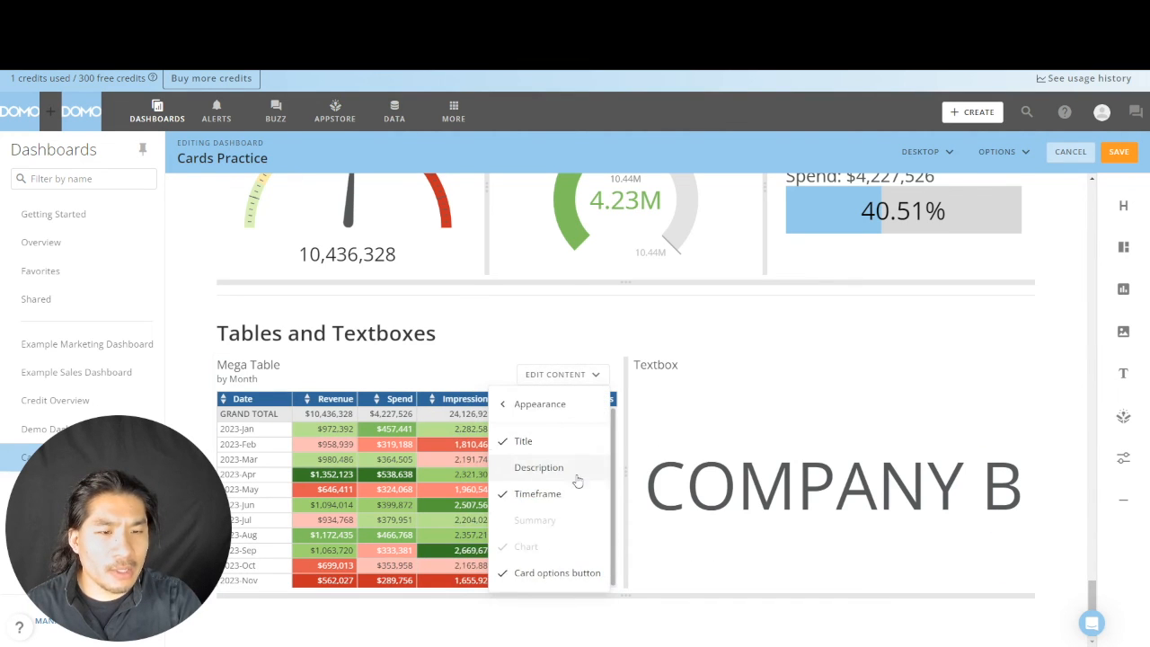
click(575, 493)
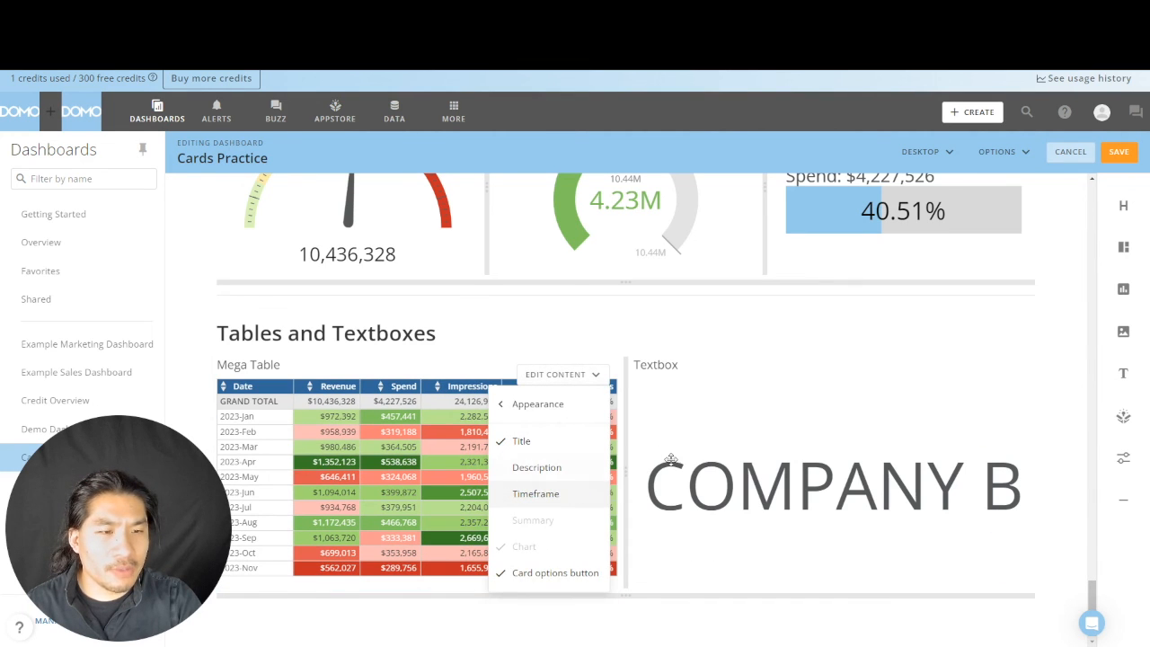
click(1124, 153)
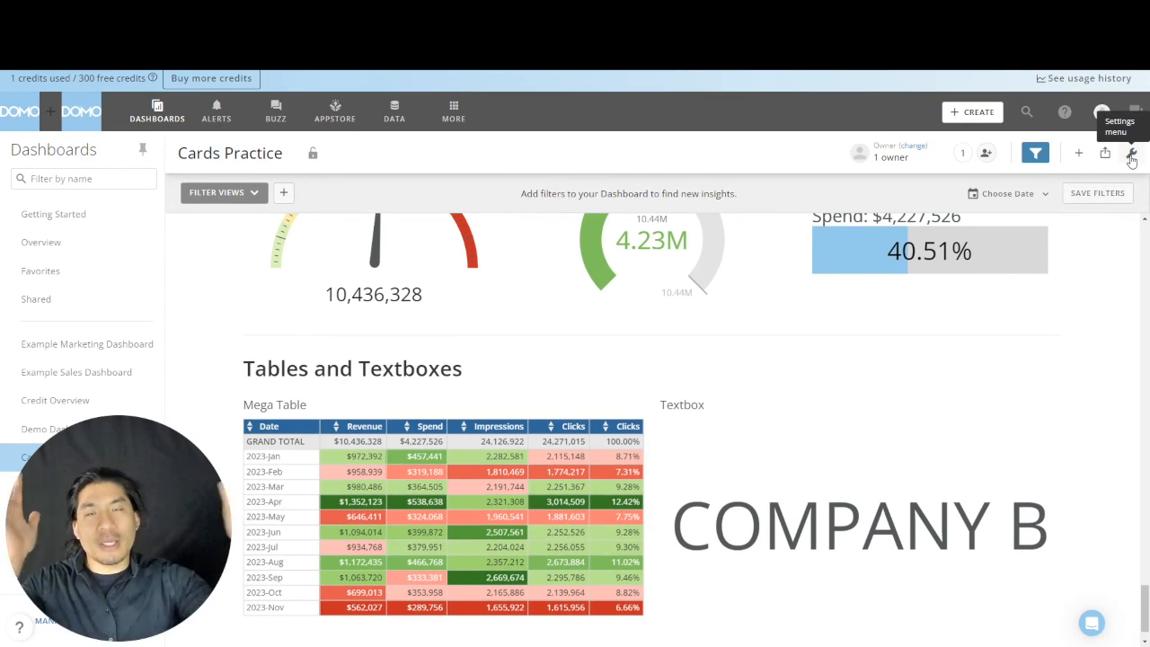